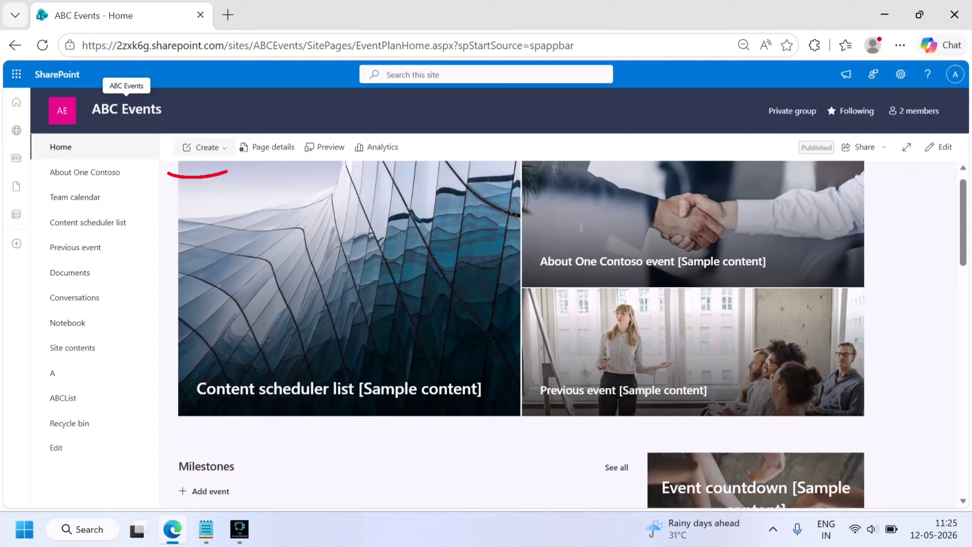
click(204, 147)
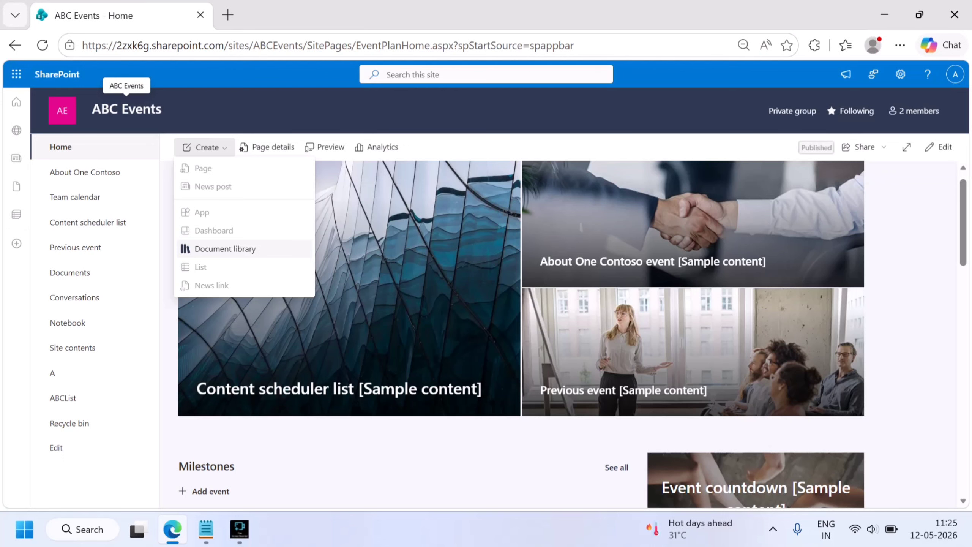
click(225, 248)
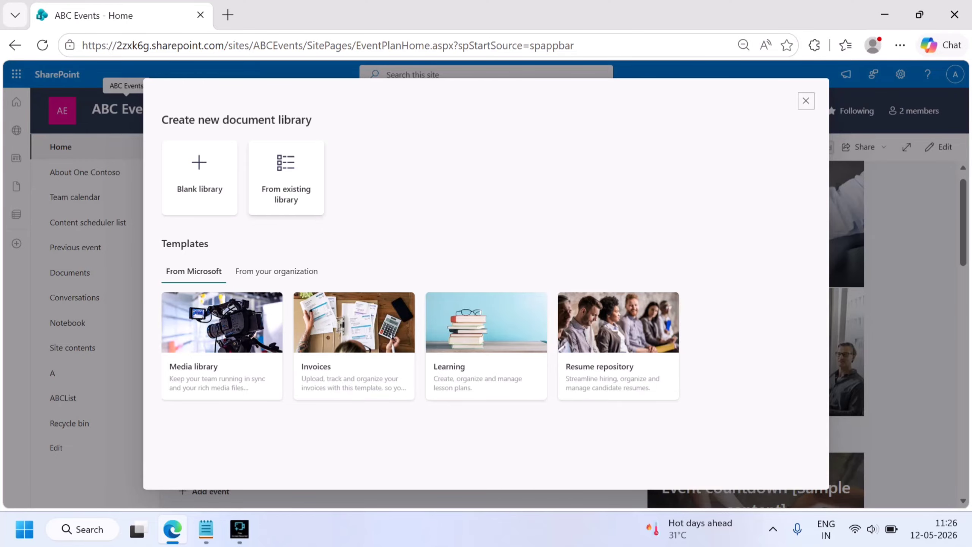
click(304, 183)
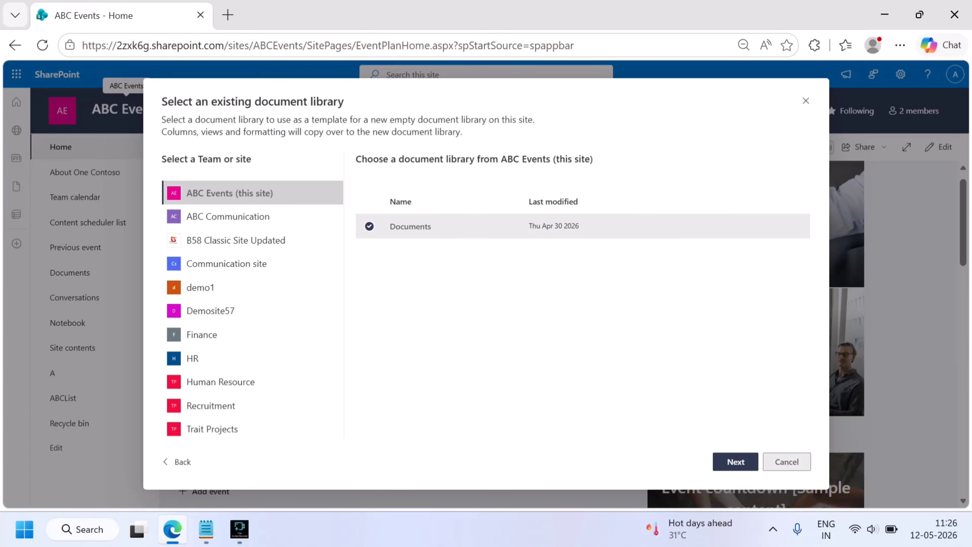
click(787, 462)
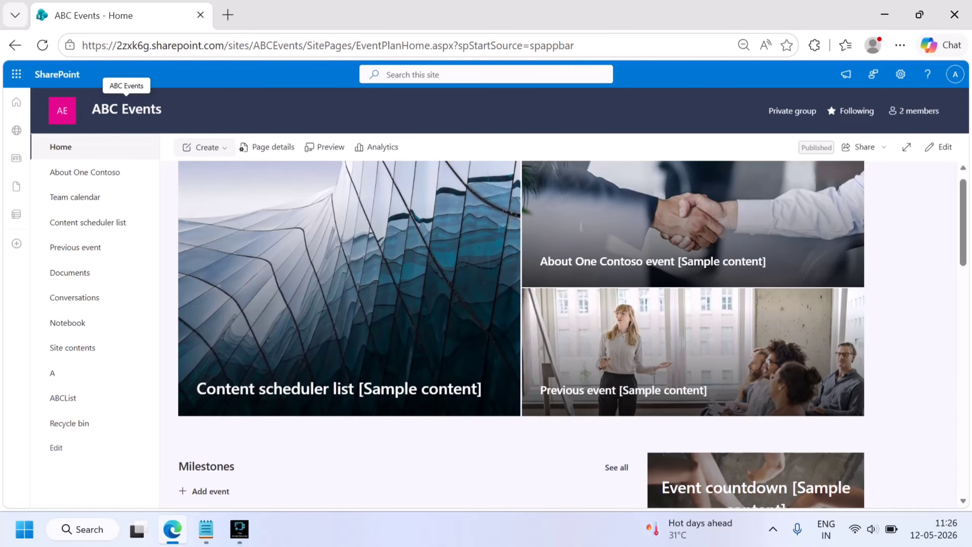
- Start a new document library on the ABC Events site from Microsoft's Media library template
click(203, 147)
click(217, 248)
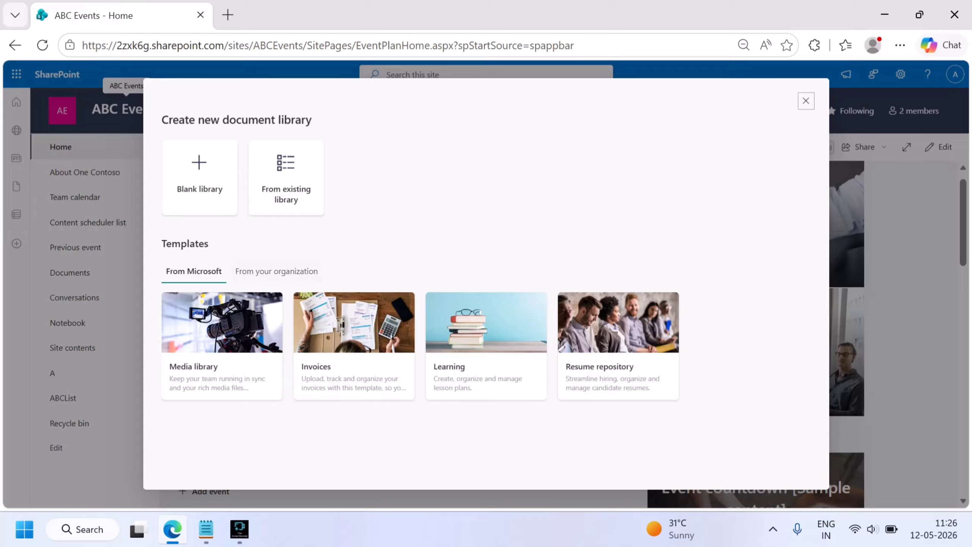
click(276, 271)
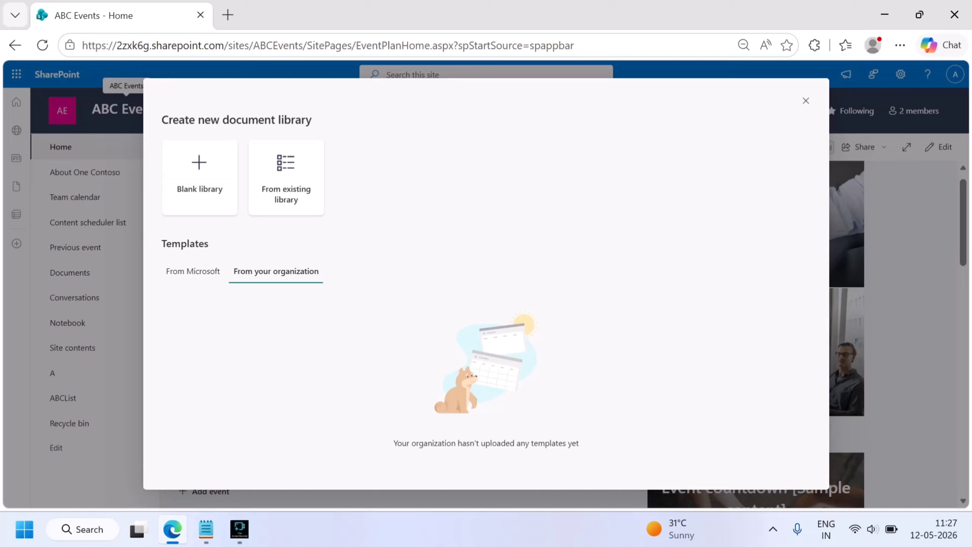
click(193, 271)
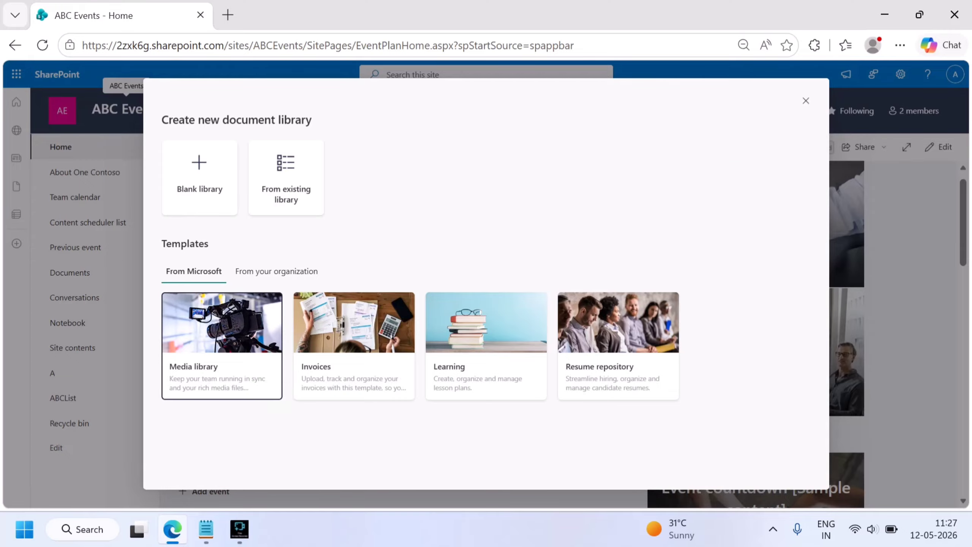
click(222, 345)
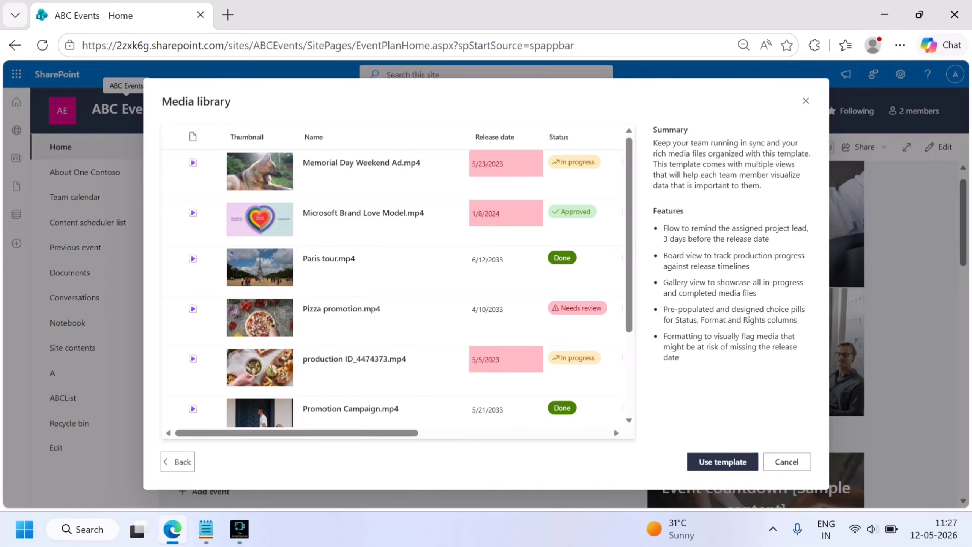
click(722, 462)
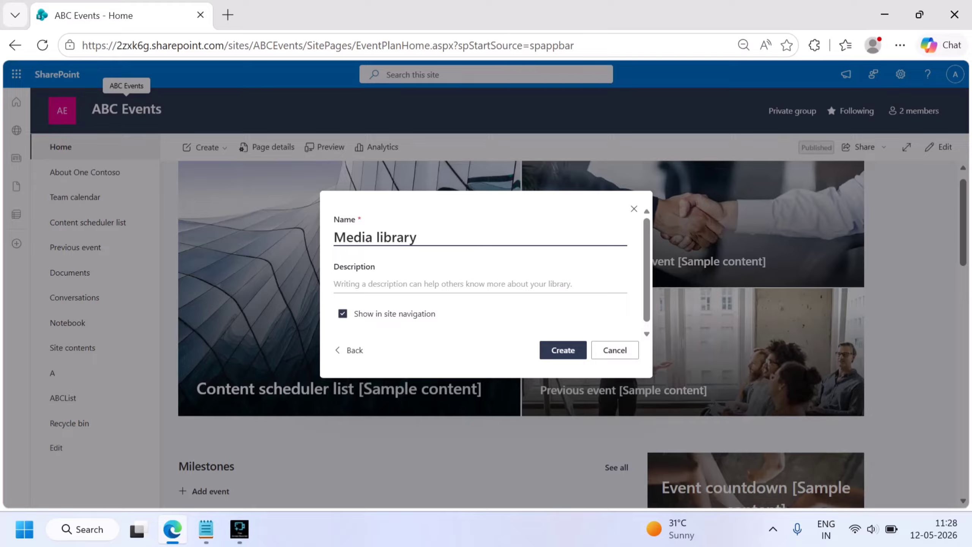
- Create the library with the name "ABC Media library" and postpone setting up its release date reminder
text(AB)
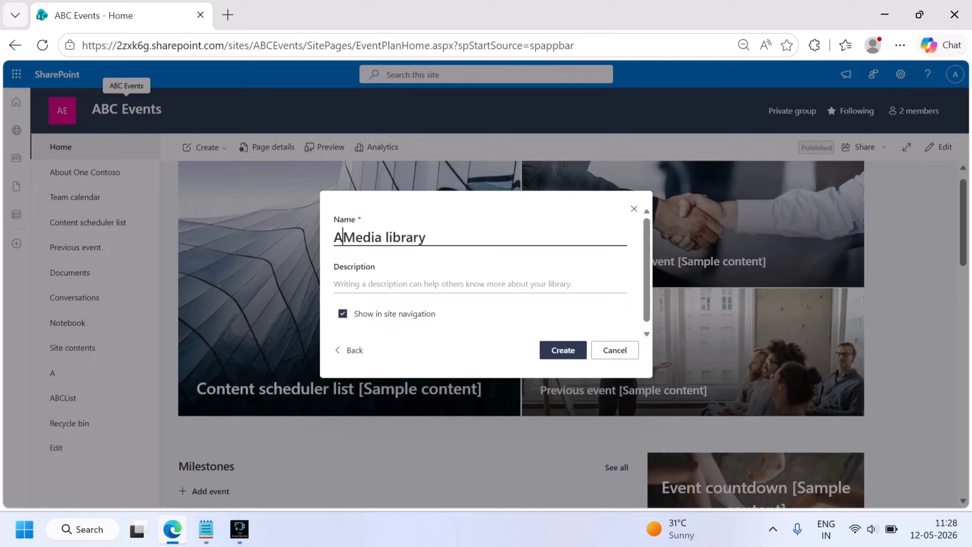
text(C)
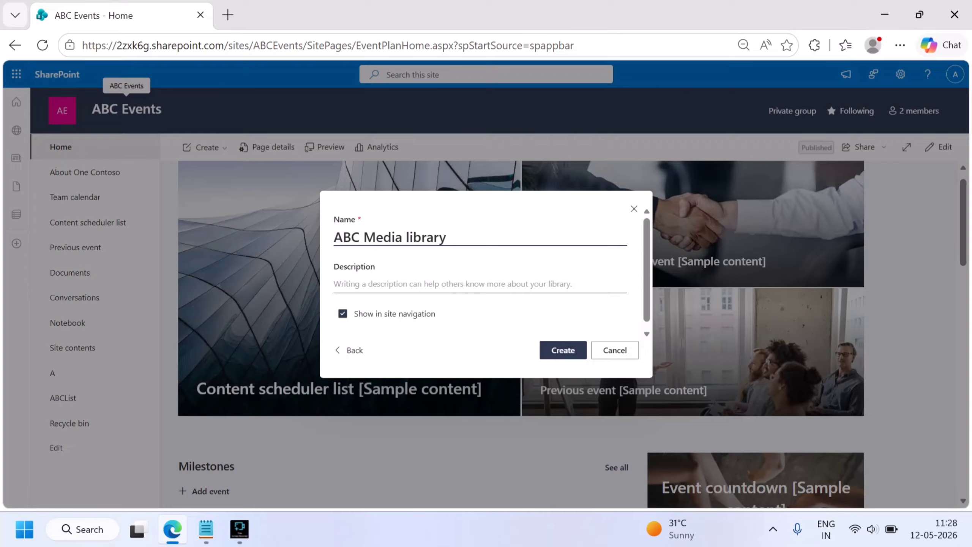
click(453, 284)
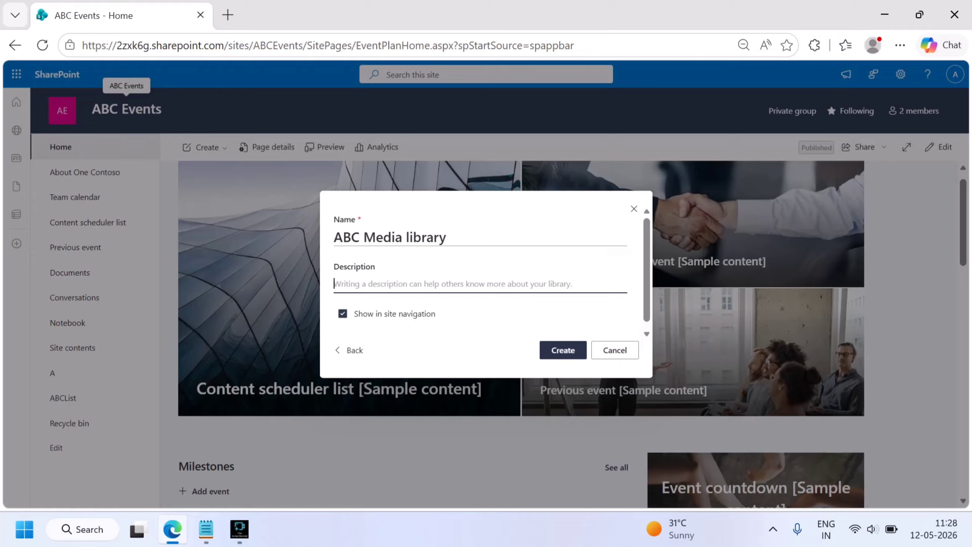
click(563, 350)
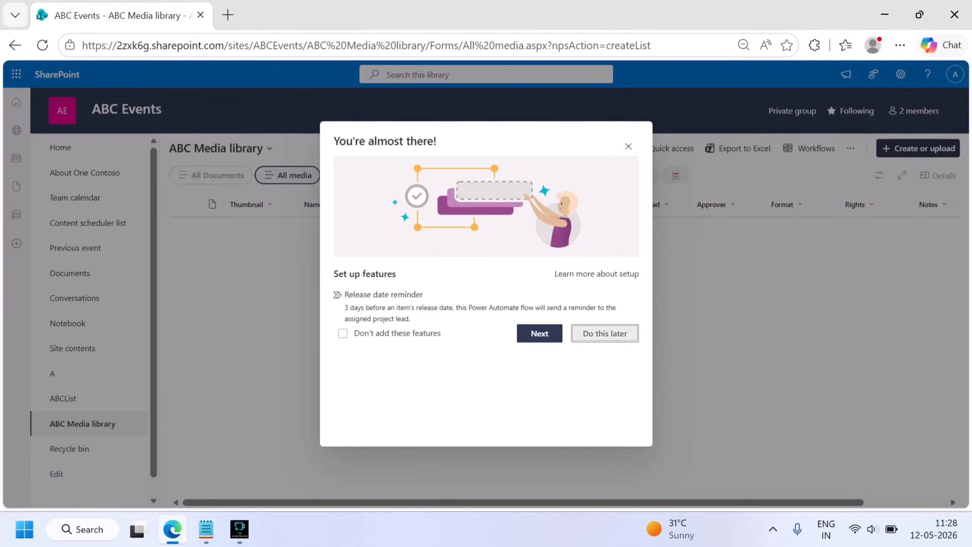
click(605, 333)
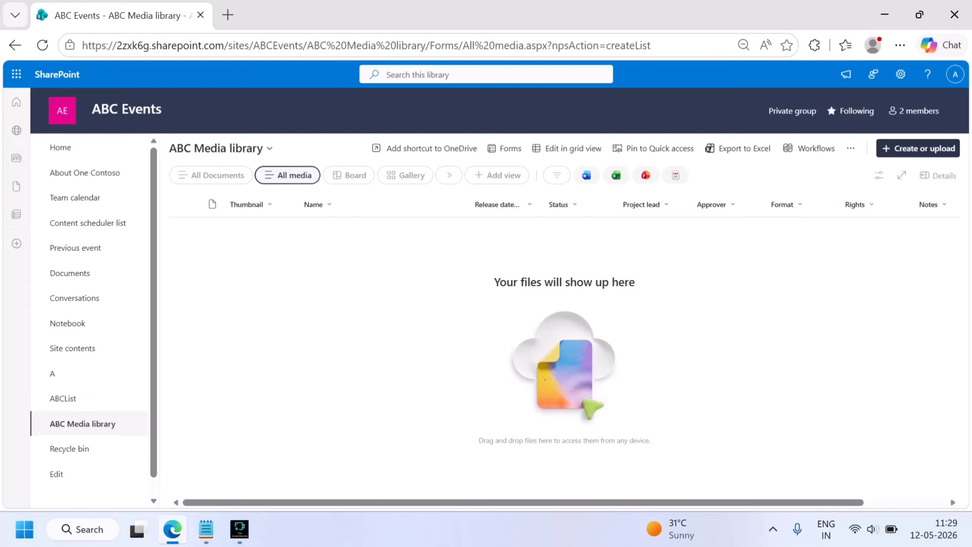
- Create a new Word document in the ABC Media library and enter the text "ABC"
click(919, 148)
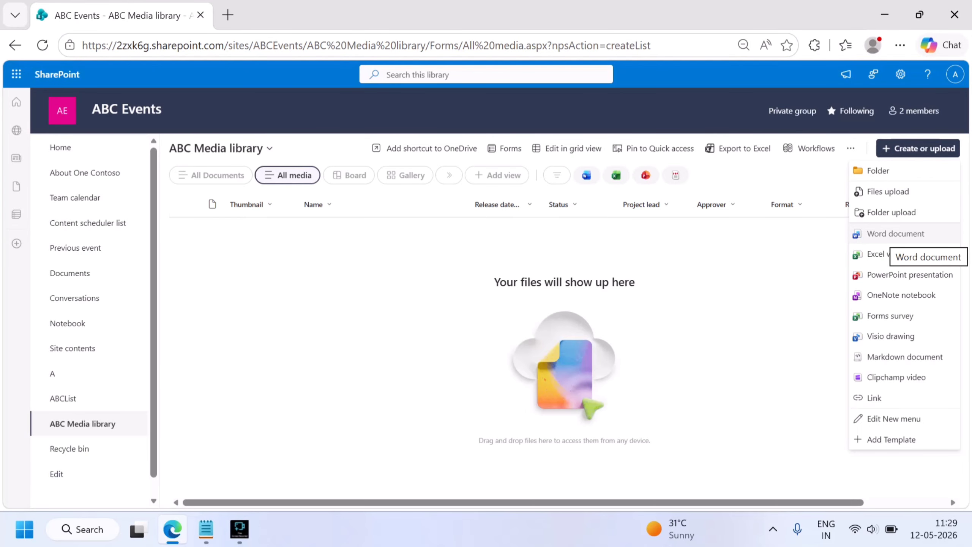
click(896, 233)
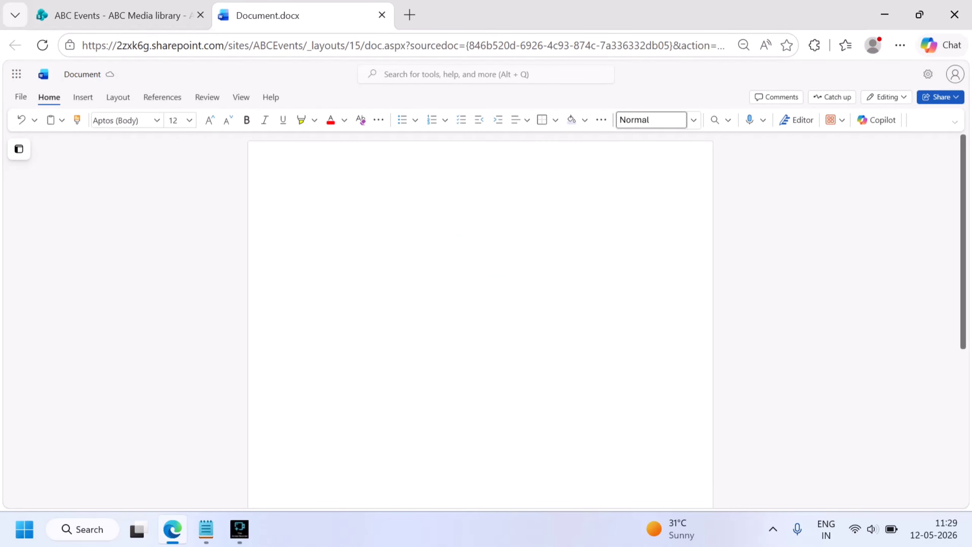
text(A)
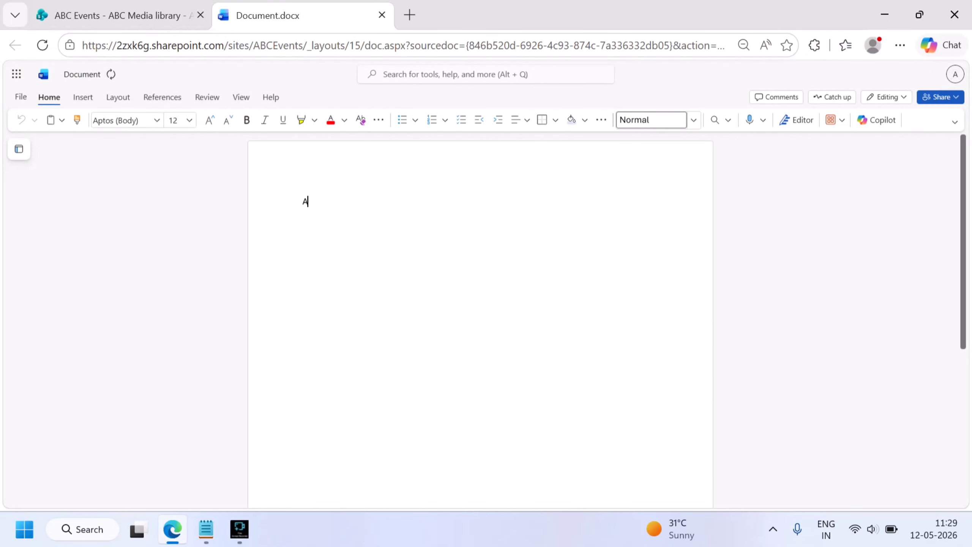
text(BC)
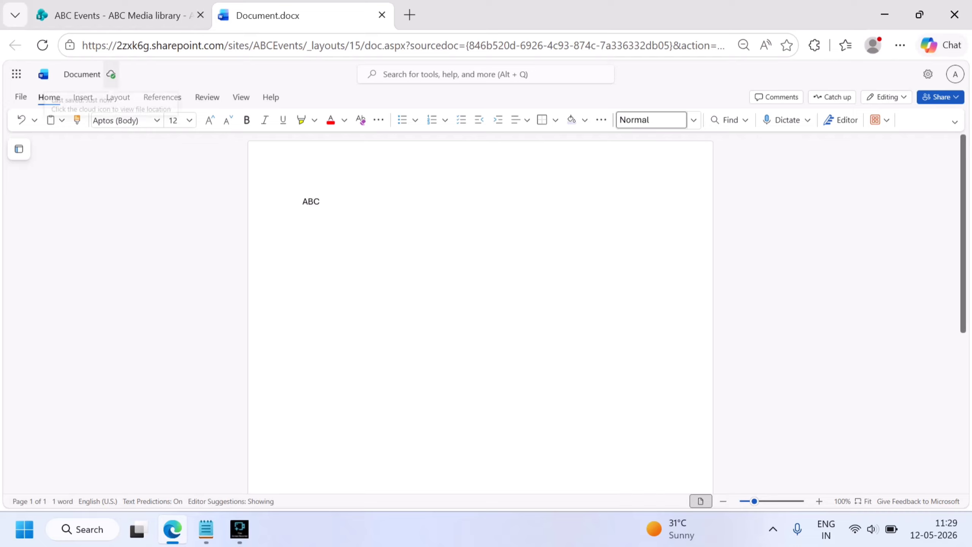
- Rename the Word document as "A", then close it and refresh the ABC Media library
click(82, 74)
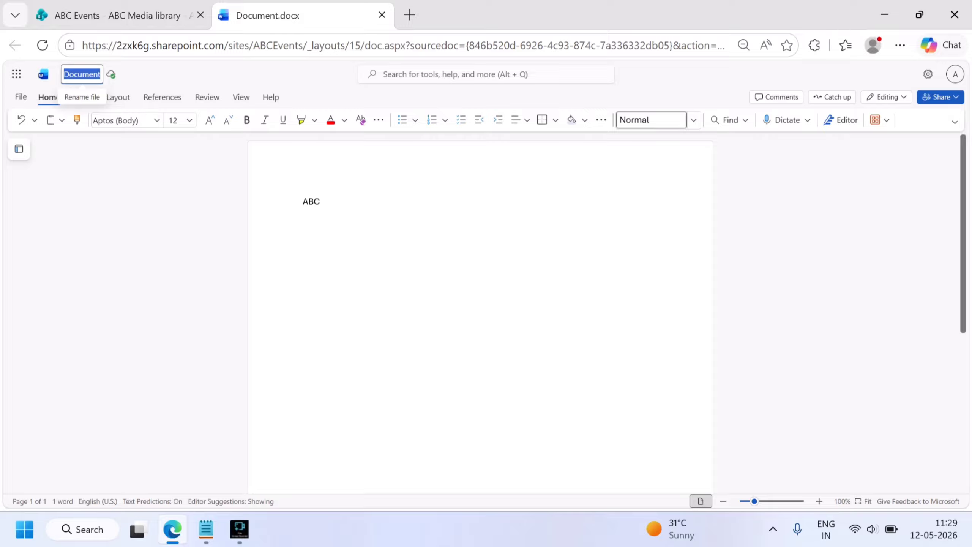
text(A)
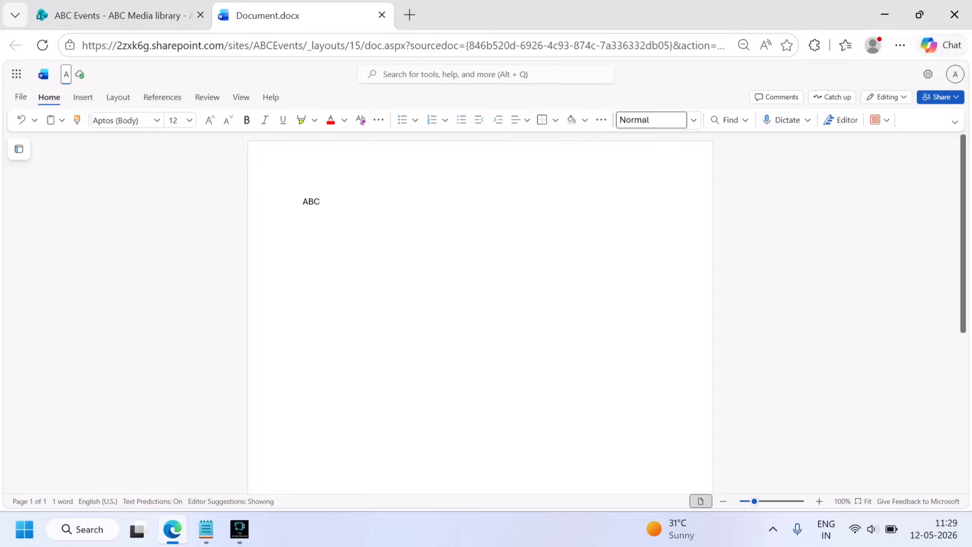
key(Return)
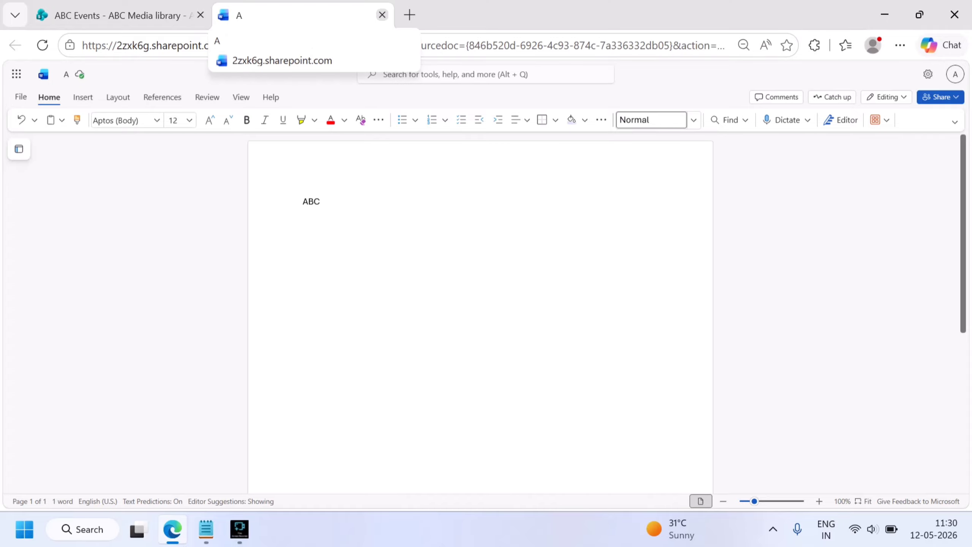
click(381, 15)
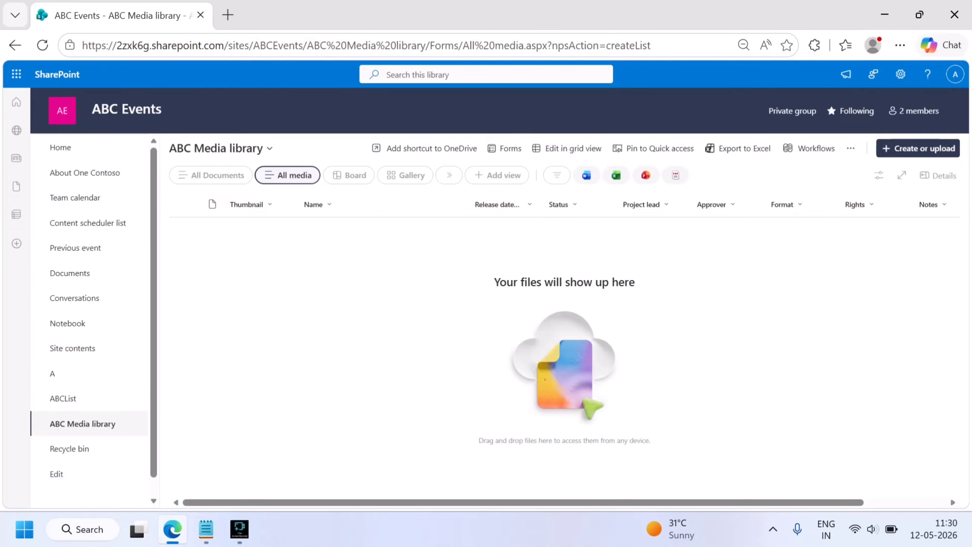
click(43, 46)
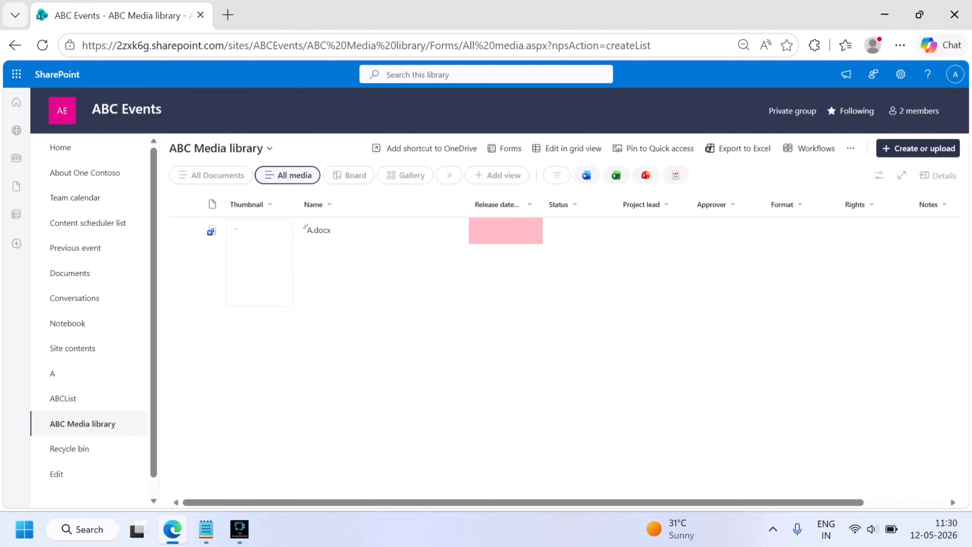
- Return to the ABC Events home page and create a blank document library named "ABC Blank Library"
click(919, 148)
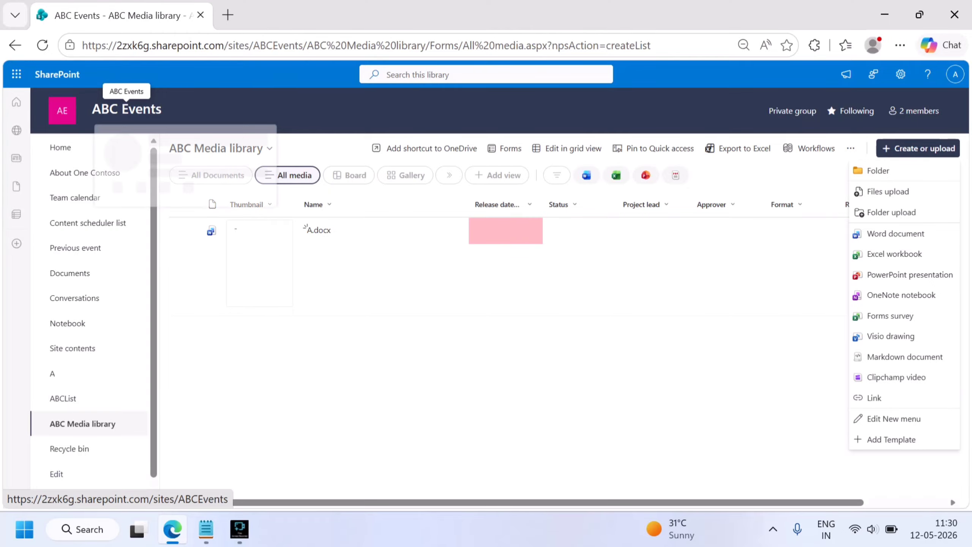
click(127, 109)
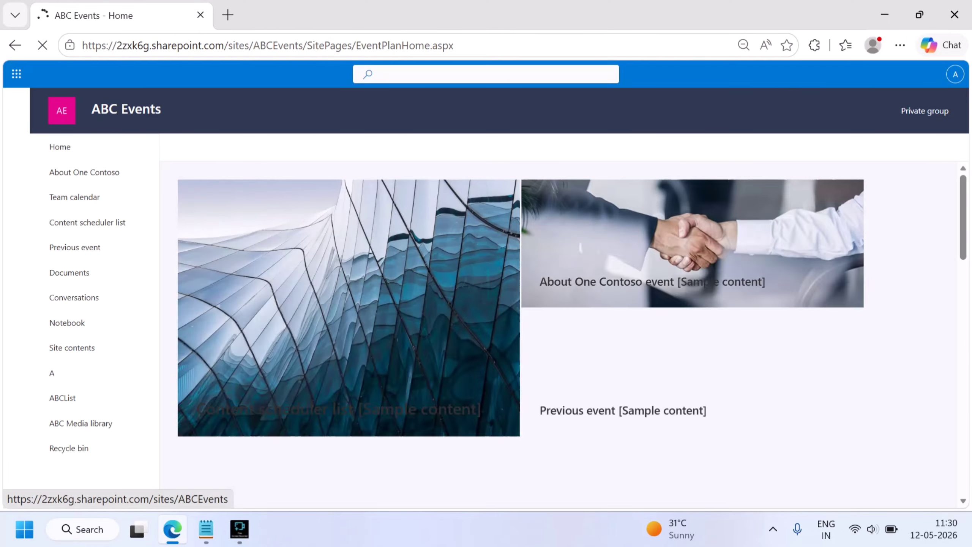
click(204, 147)
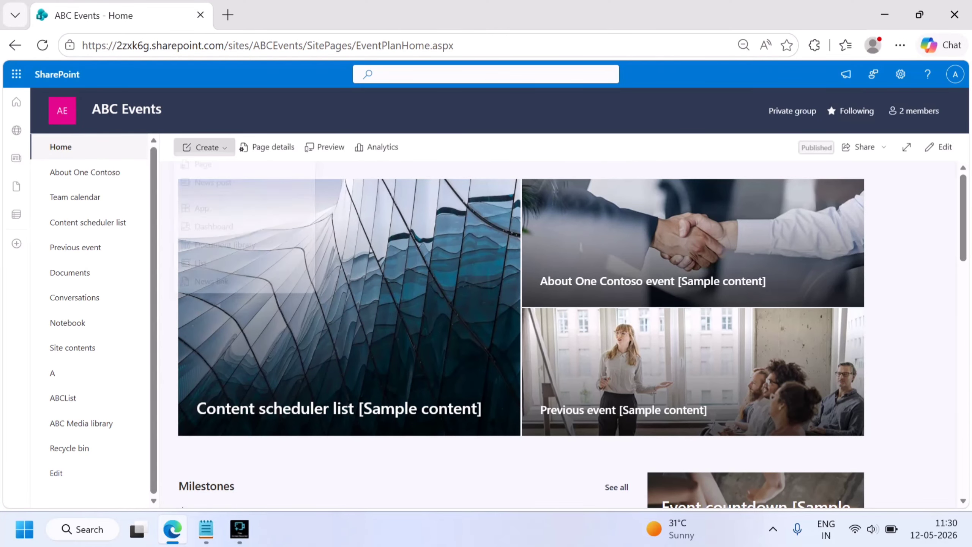
click(225, 248)
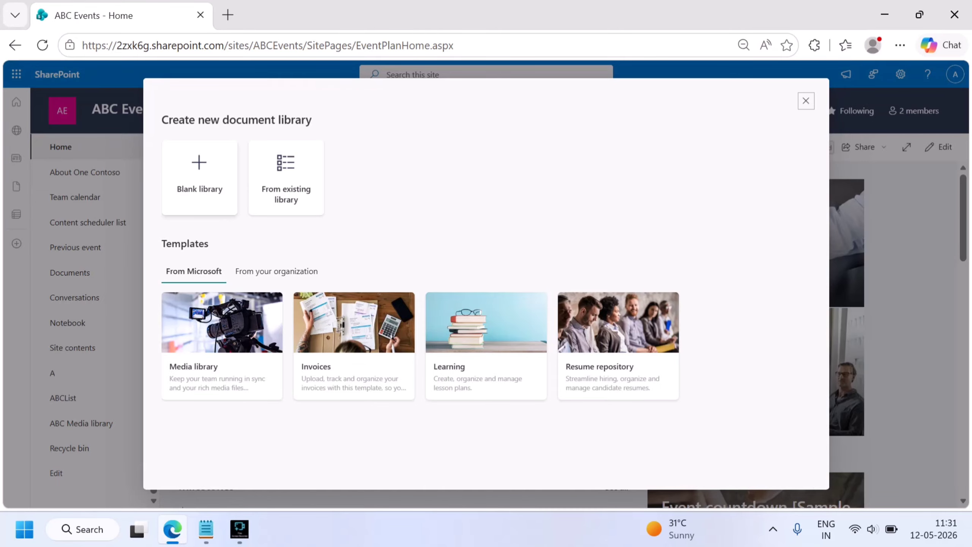
click(199, 178)
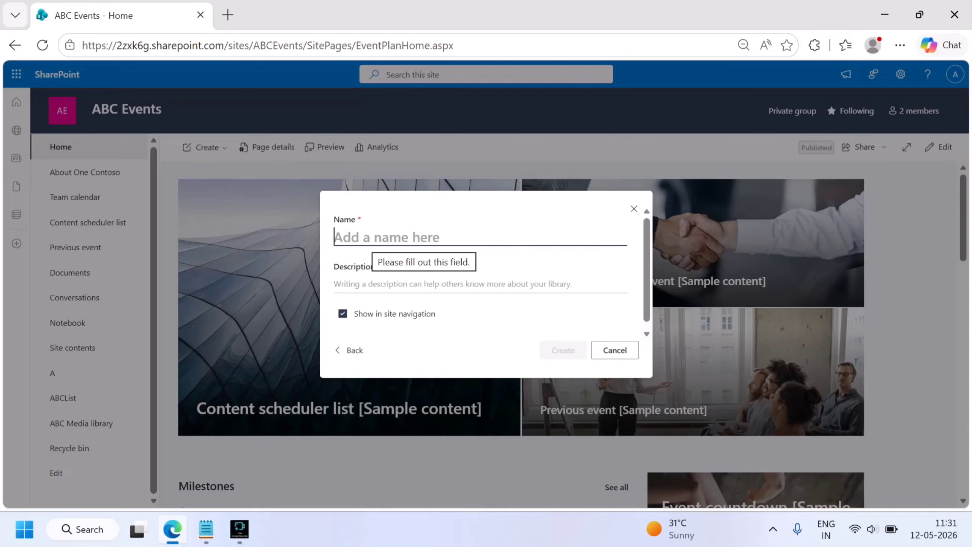
text(ABC )
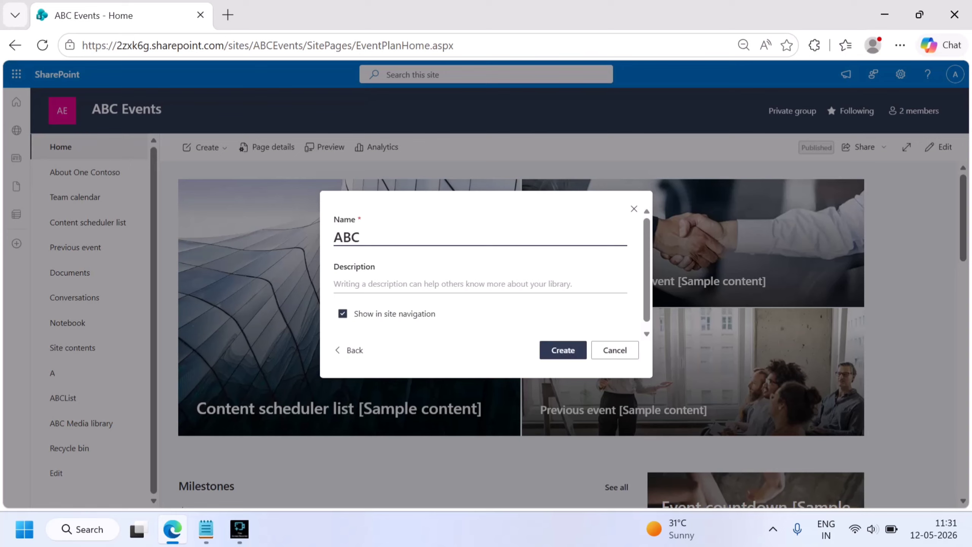
text(Blank Libra)
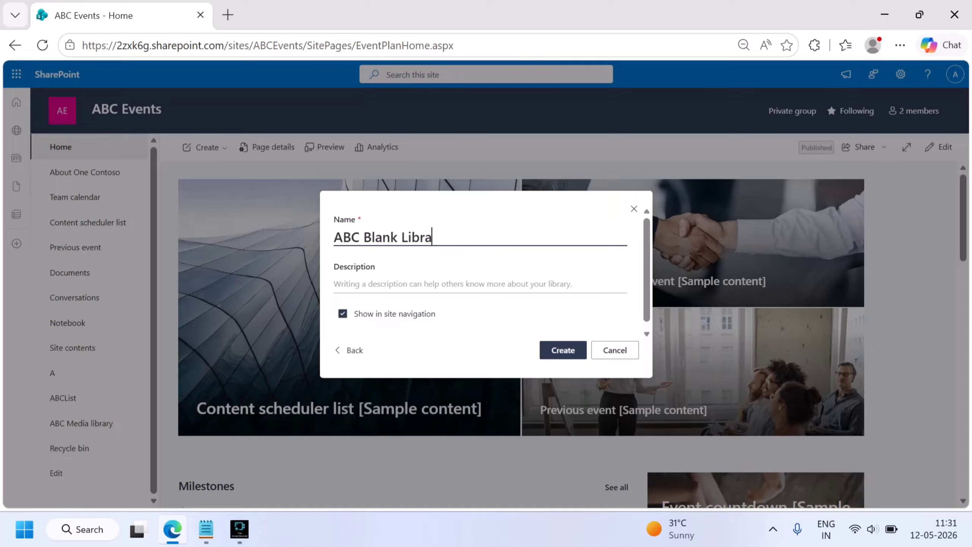
text(ry)
key(Return)
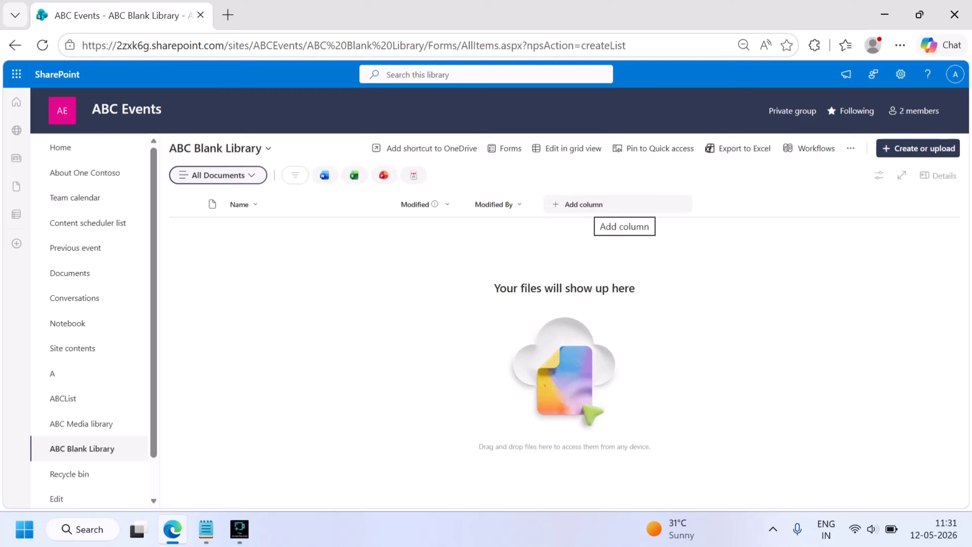
- Start a new Choice column in ABC Blank Library and name it "Category"
click(579, 204)
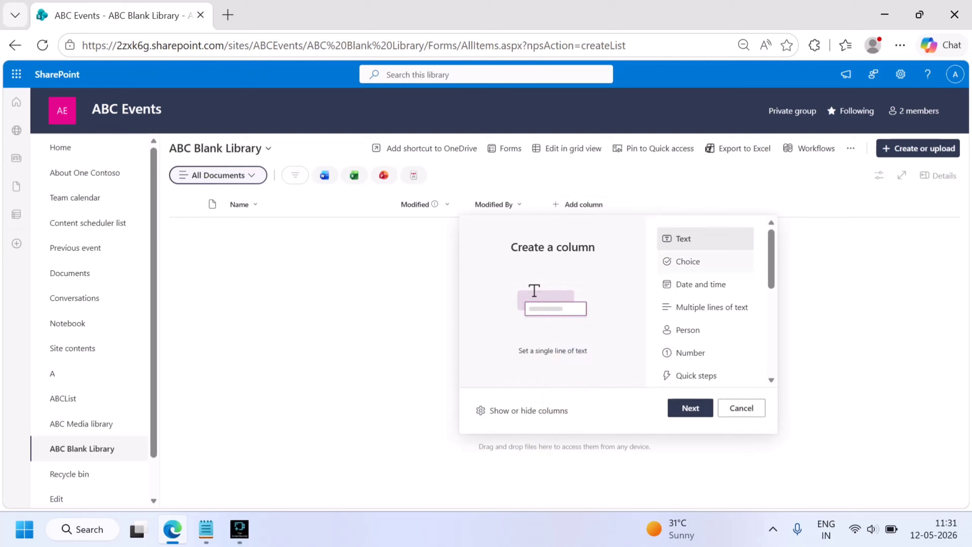
click(706, 261)
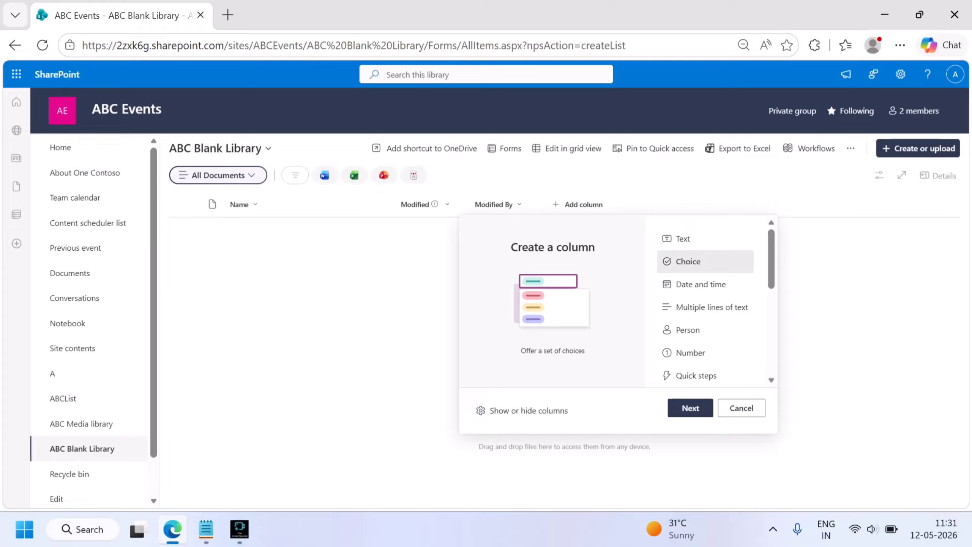
click(687, 408)
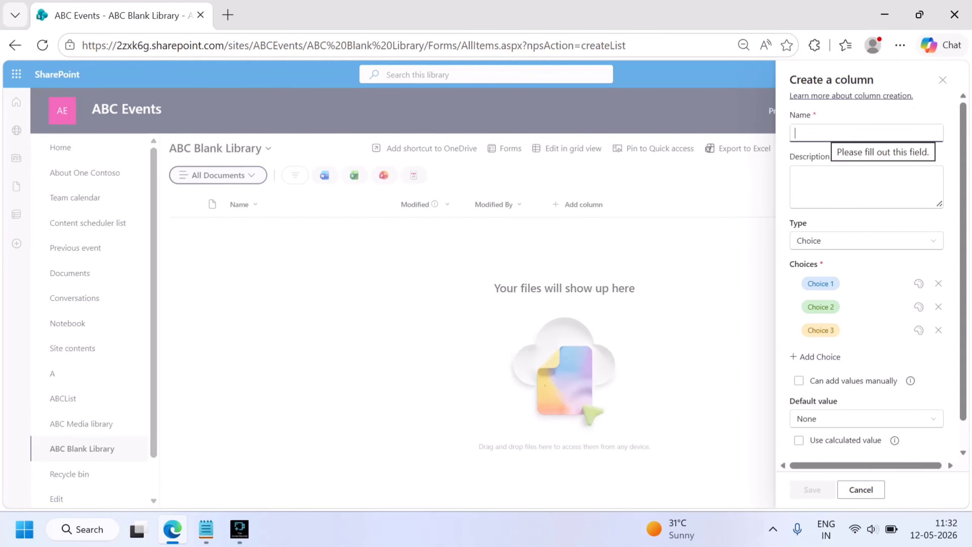
text(Ca)
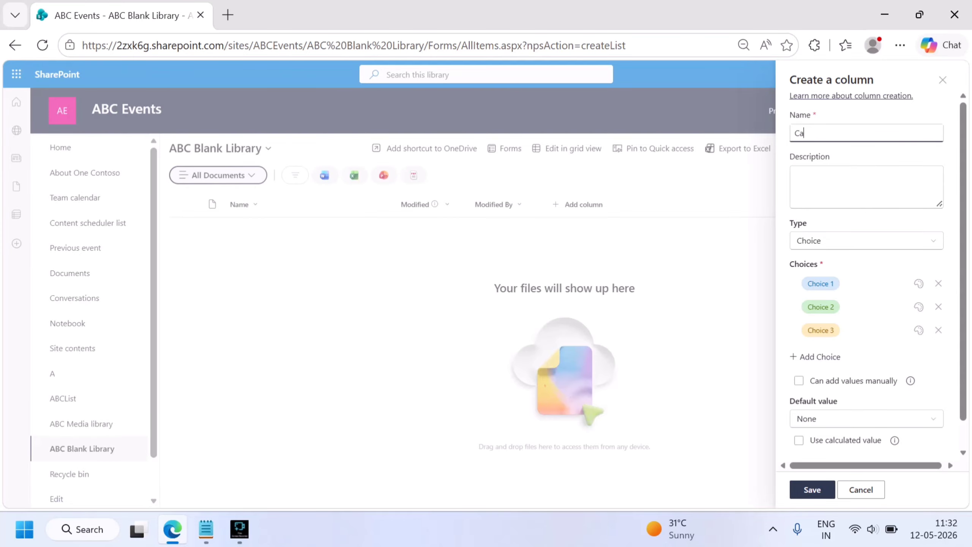
text(tegory)
- Set the Category column's three choices to A, B and C, and save the column
click(826, 284)
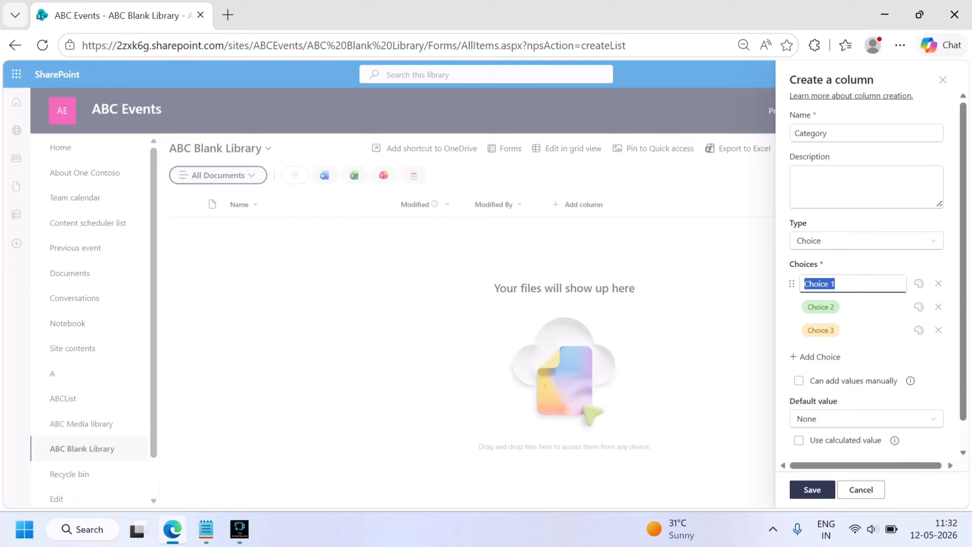
text(A)
click(827, 307)
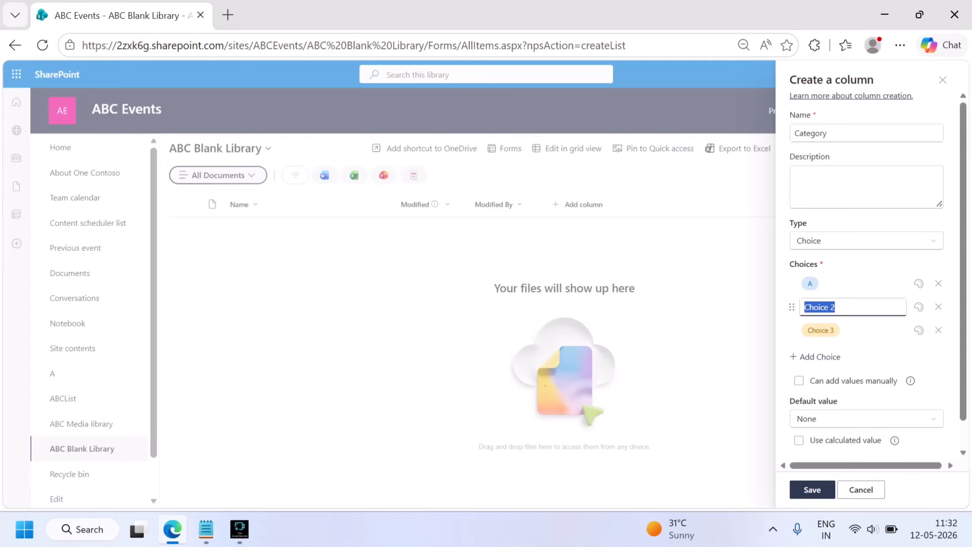
text(B)
click(823, 330)
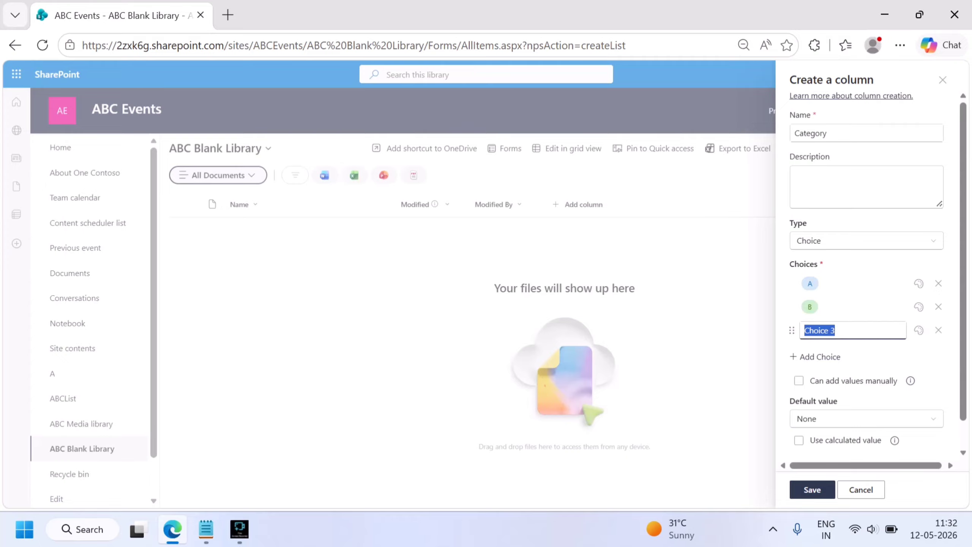
text(C)
click(813, 490)
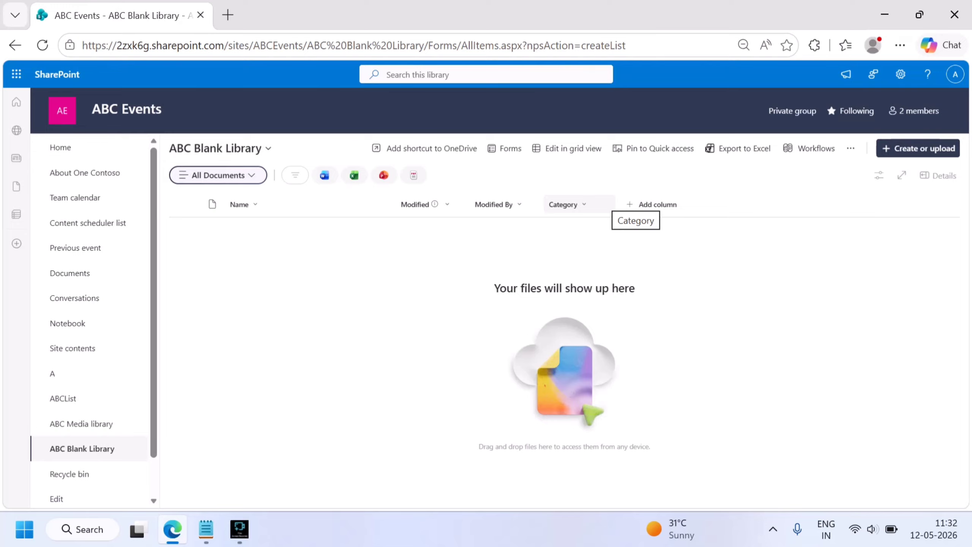
- Reorder the library columns to Name, Category, Modified By, Modified
drag(494, 204, 368, 215)
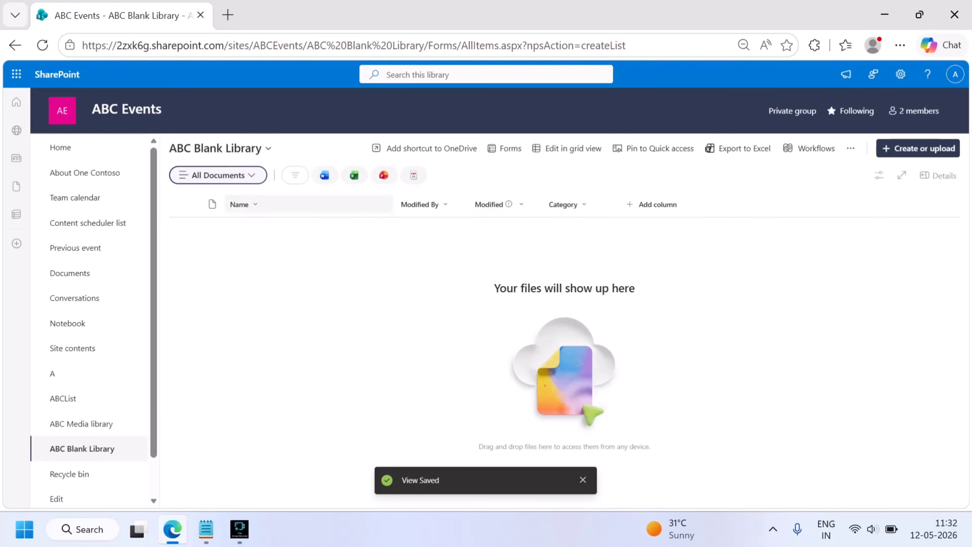
mouse_move(563, 204)
mouse_down()
mouse_move(404, 192)
mouse_move(398, 205)
mouse_up()
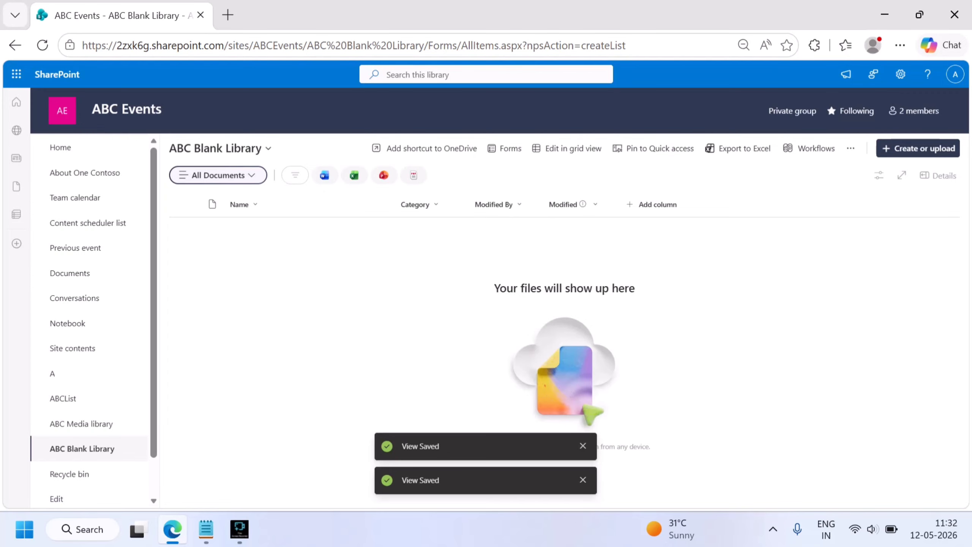
- Create a red folder named "A" in ABC Blank Library
click(918, 148)
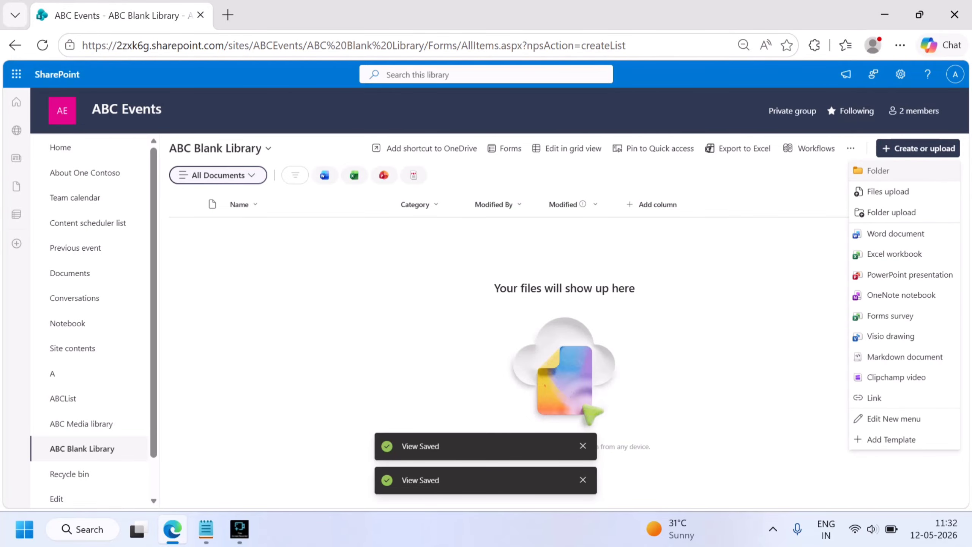
click(878, 170)
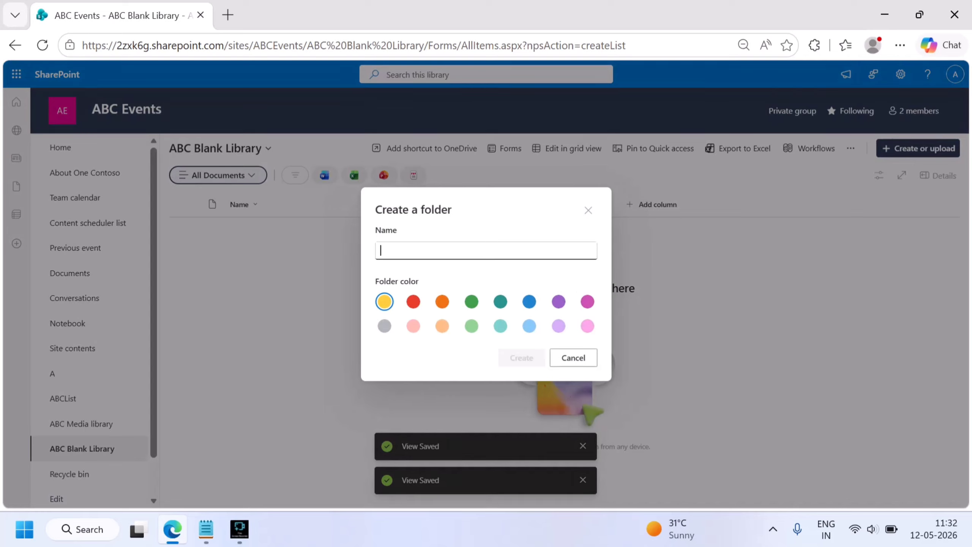
text(A)
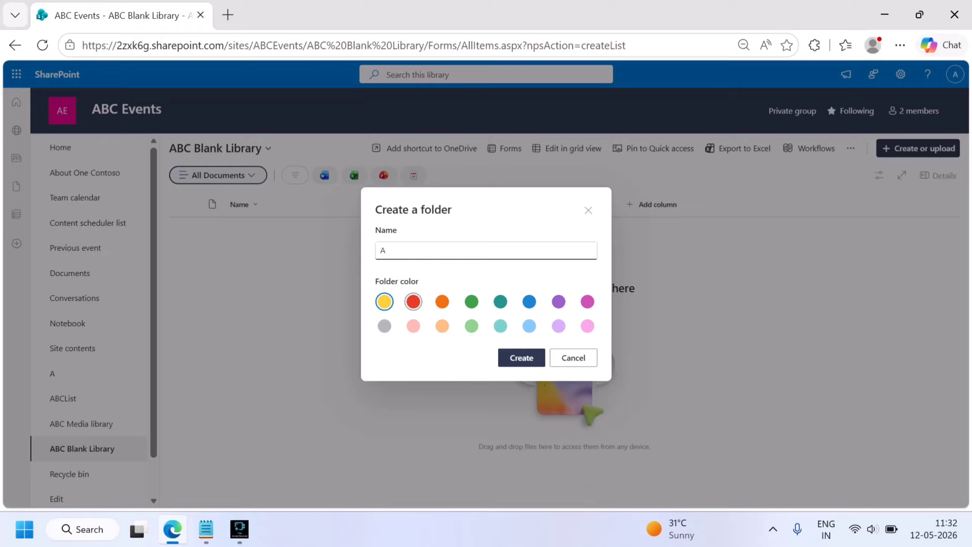
click(414, 302)
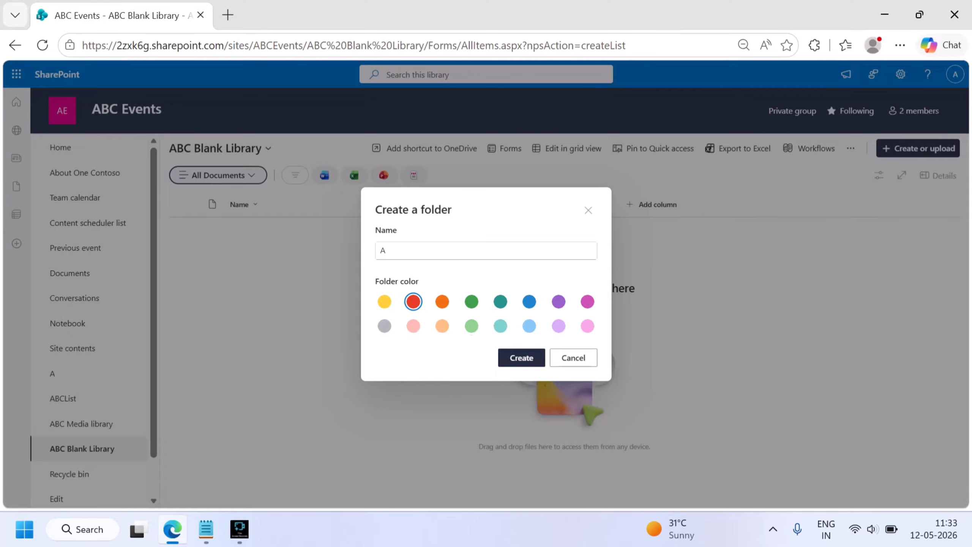
click(539, 358)
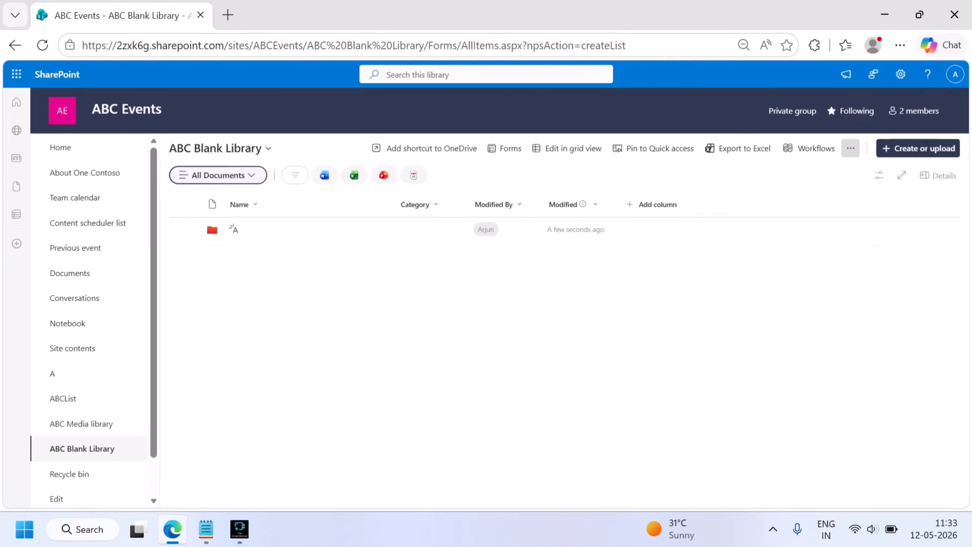
- Create a green folder named "B" in ABC Blank Library
click(918, 148)
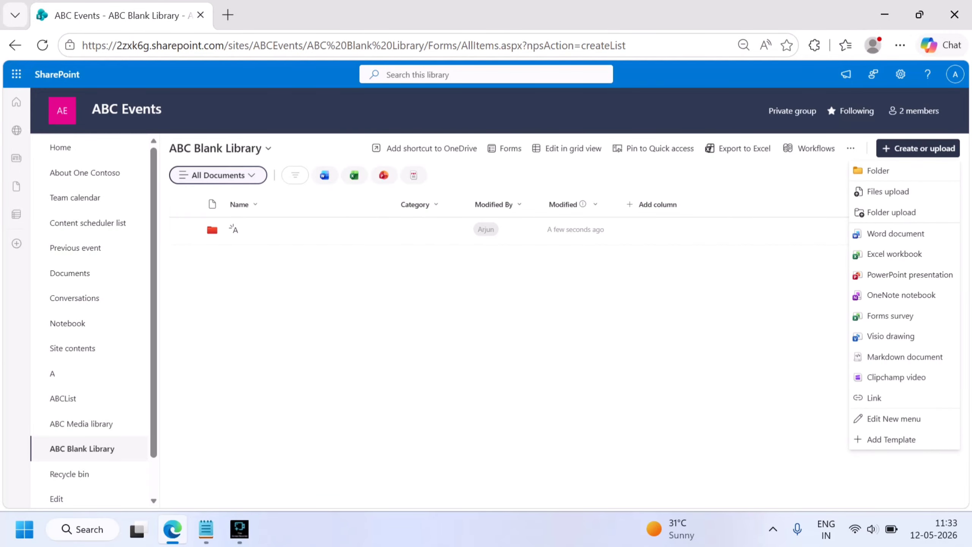
click(879, 171)
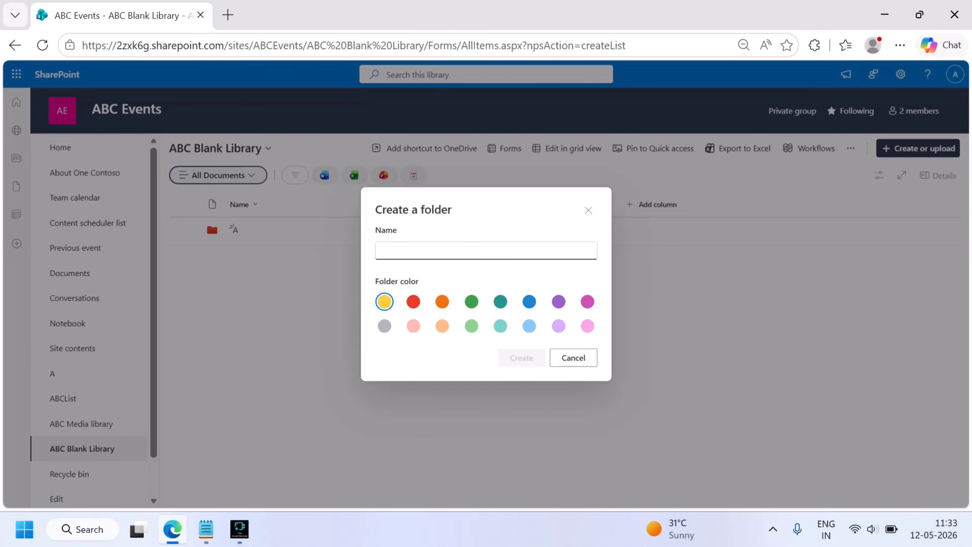
text(B)
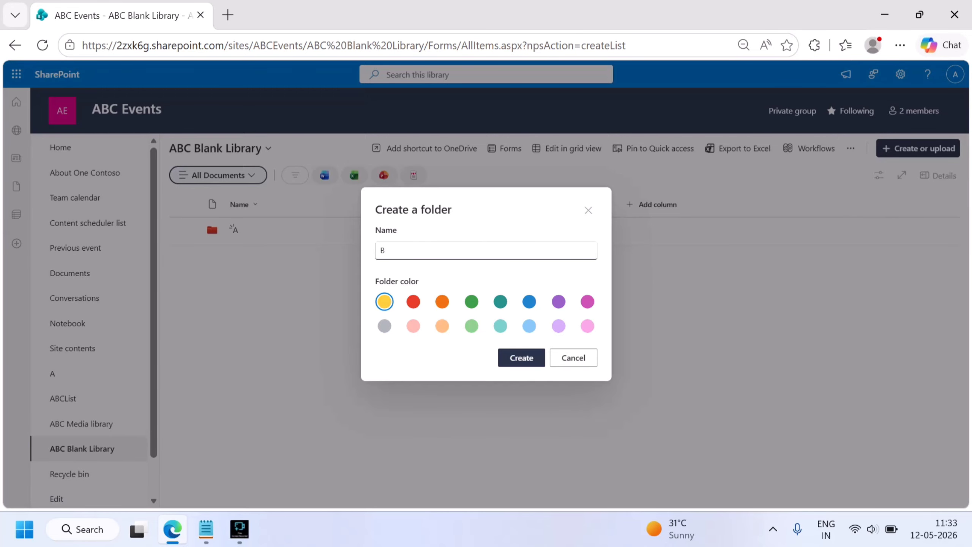
click(472, 302)
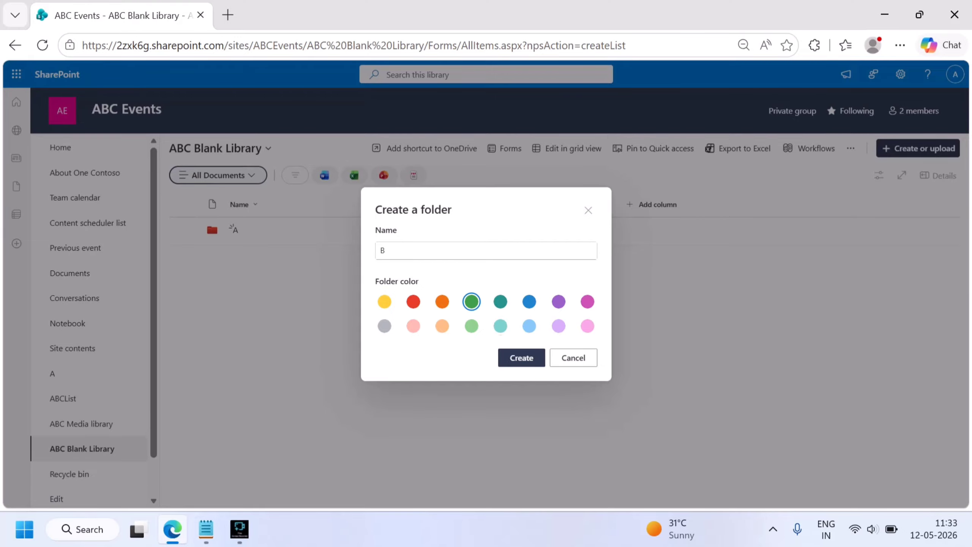
click(521, 358)
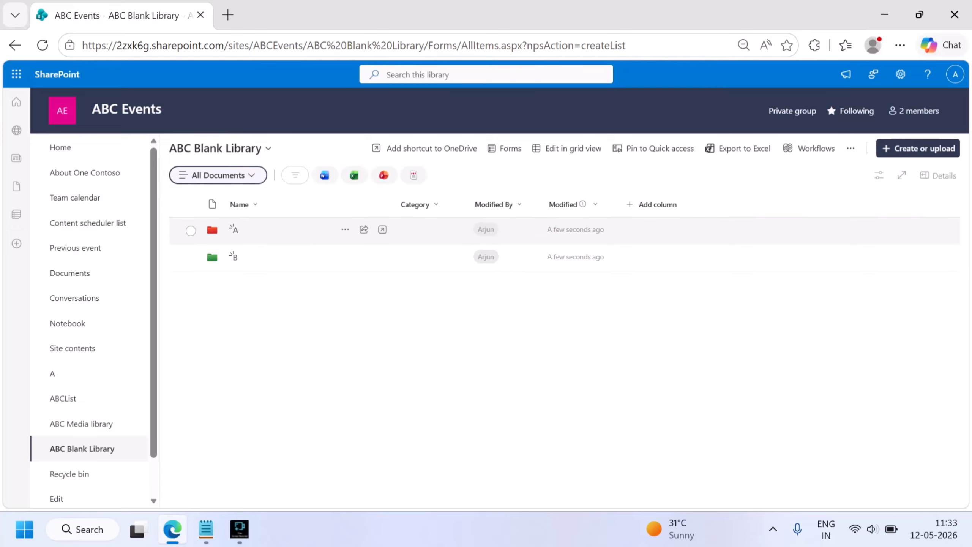
- Open folder A and create a blue subfolder named "X" inside it
click(234, 230)
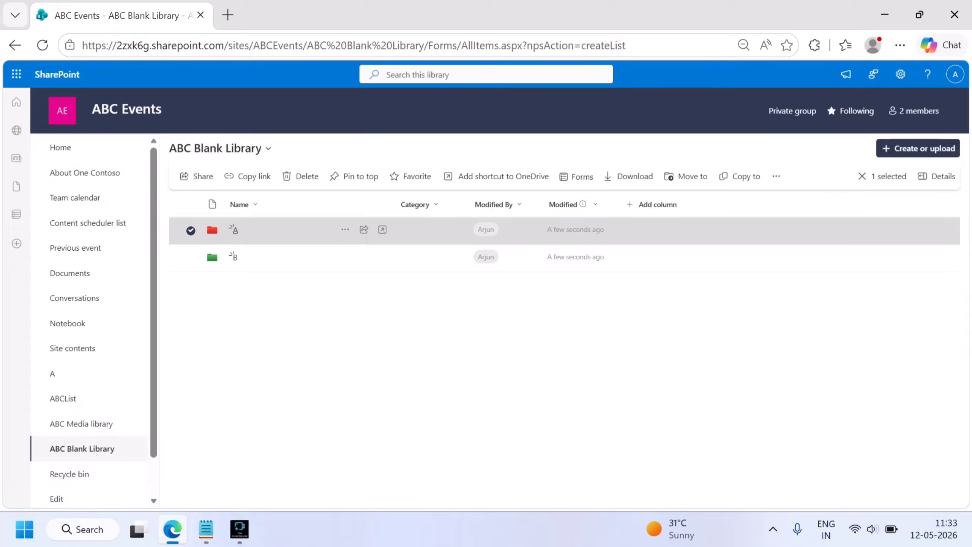
click(235, 230)
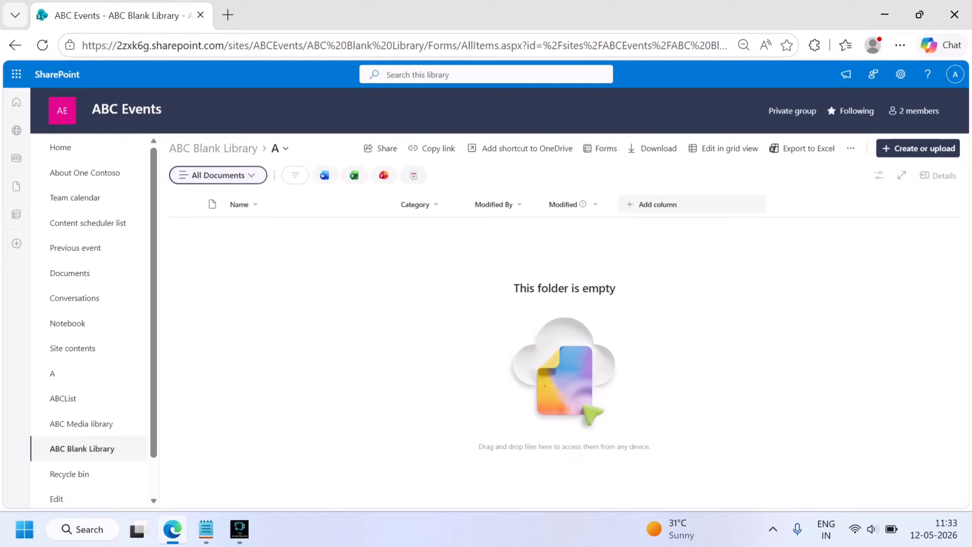
click(918, 148)
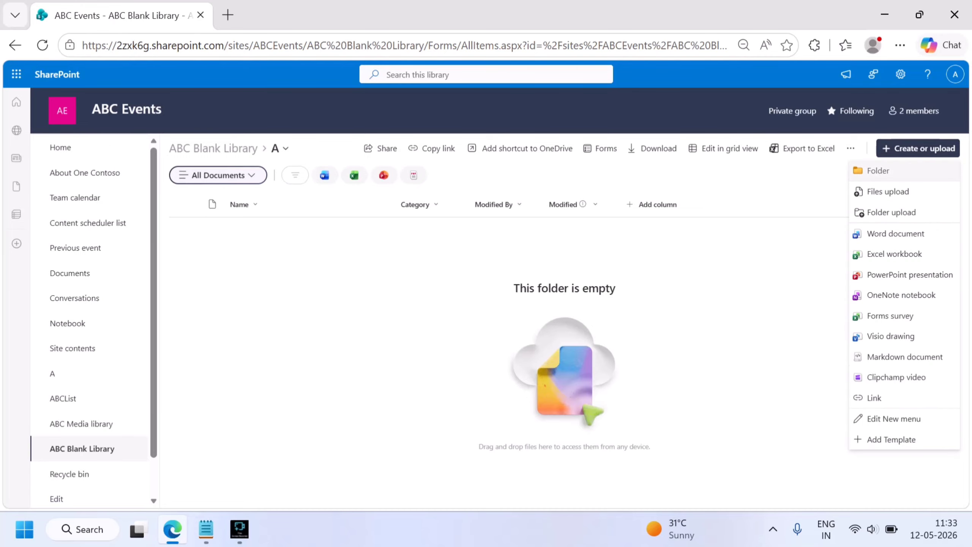
click(878, 170)
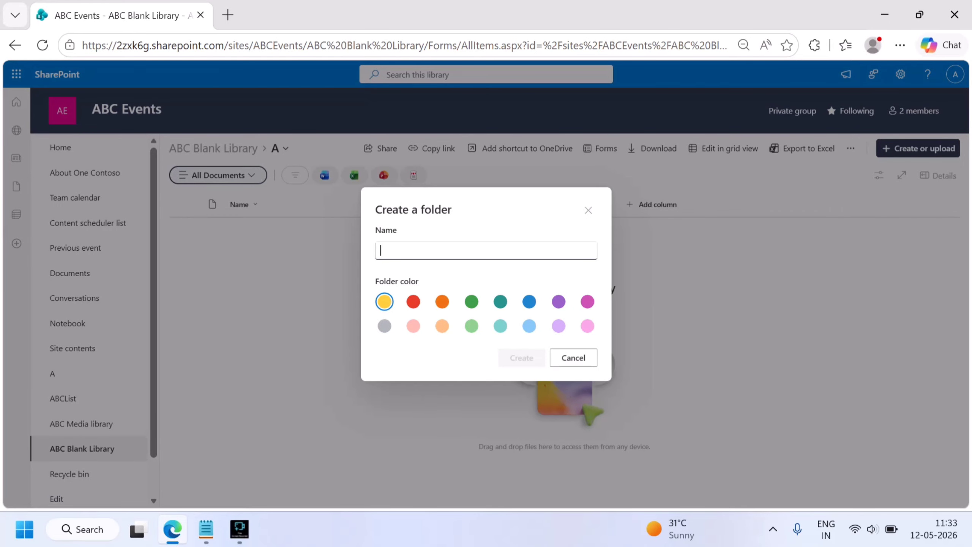
text(X)
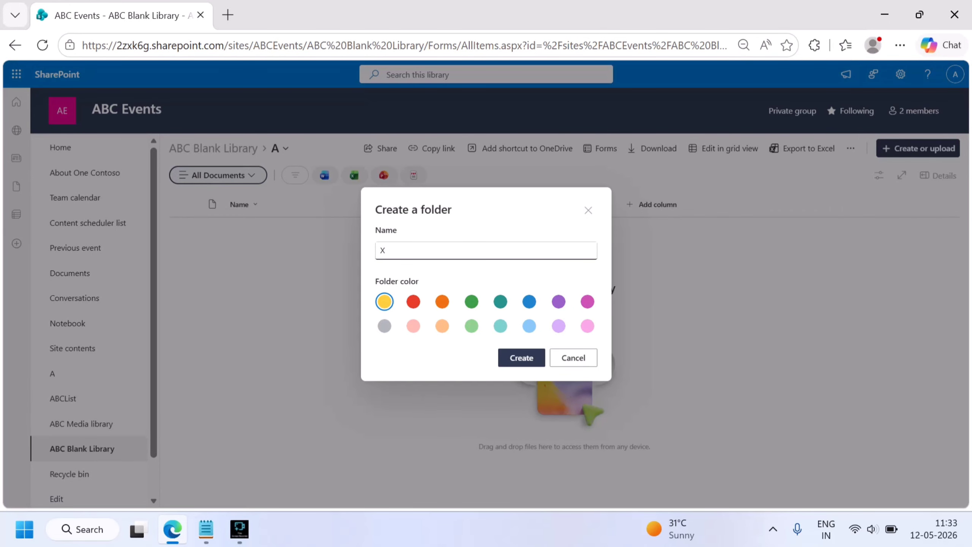
click(530, 302)
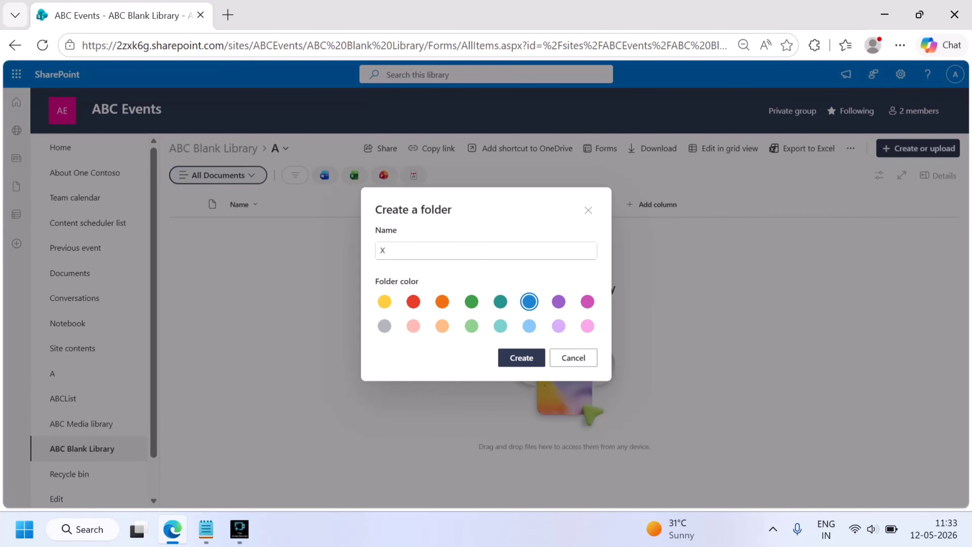
click(521, 357)
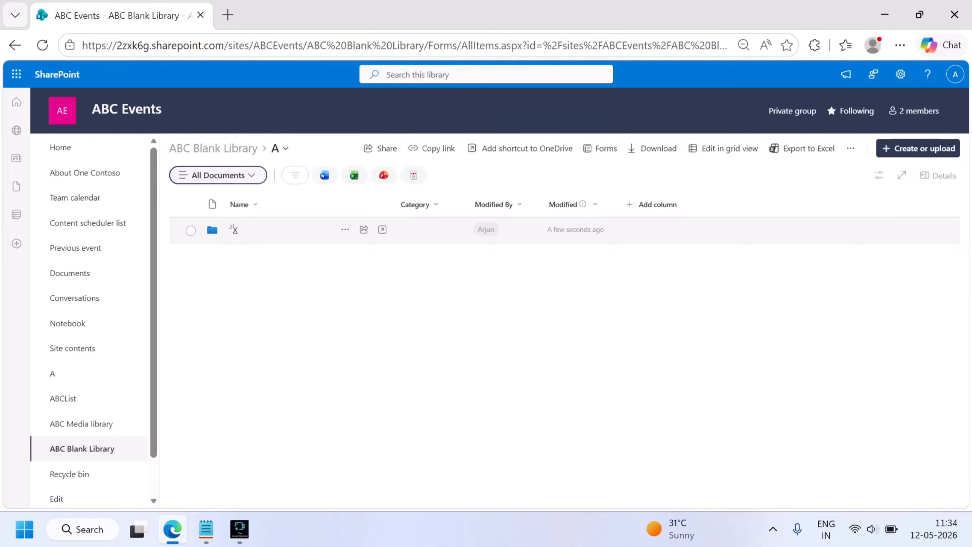
- Open subfolder X and upload the file "SharePoint PPT" from the Downloads folder into it
click(234, 229)
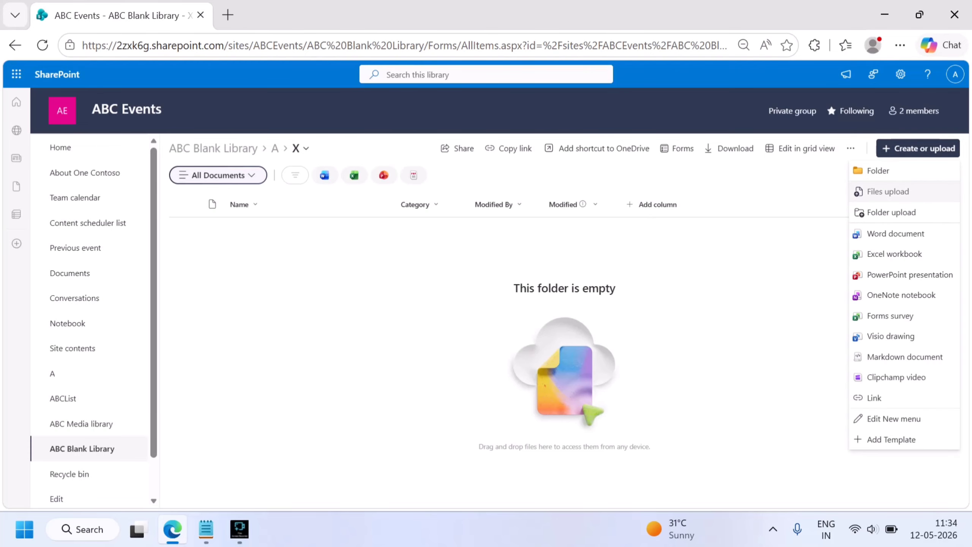
click(888, 191)
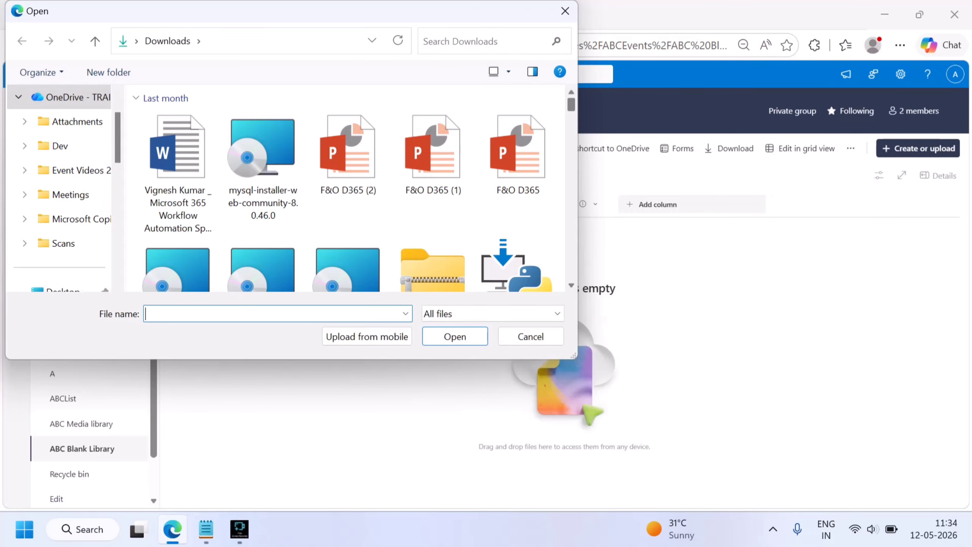
scroll(347, 187, down, 10)
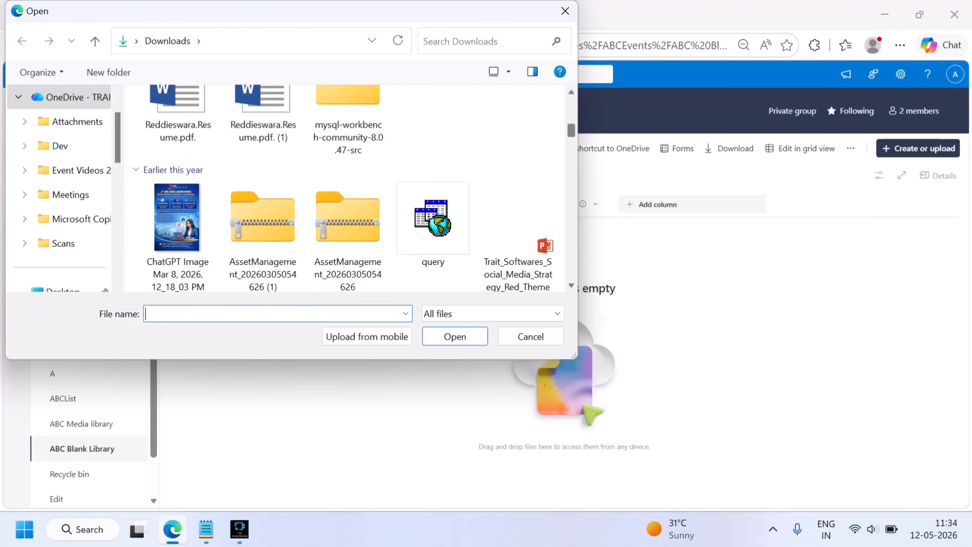
scroll(348, 188, down, 10)
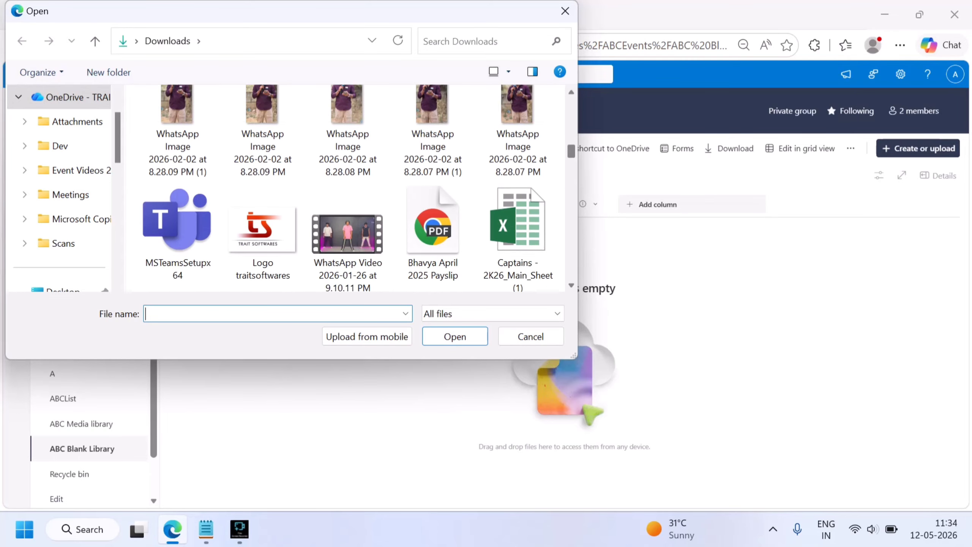
scroll(348, 187, down, 3)
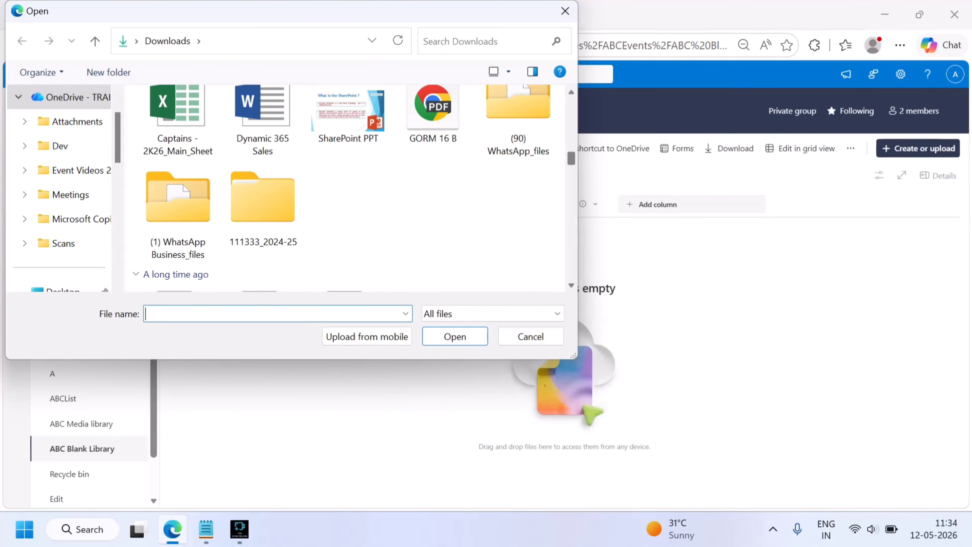
click(347, 115)
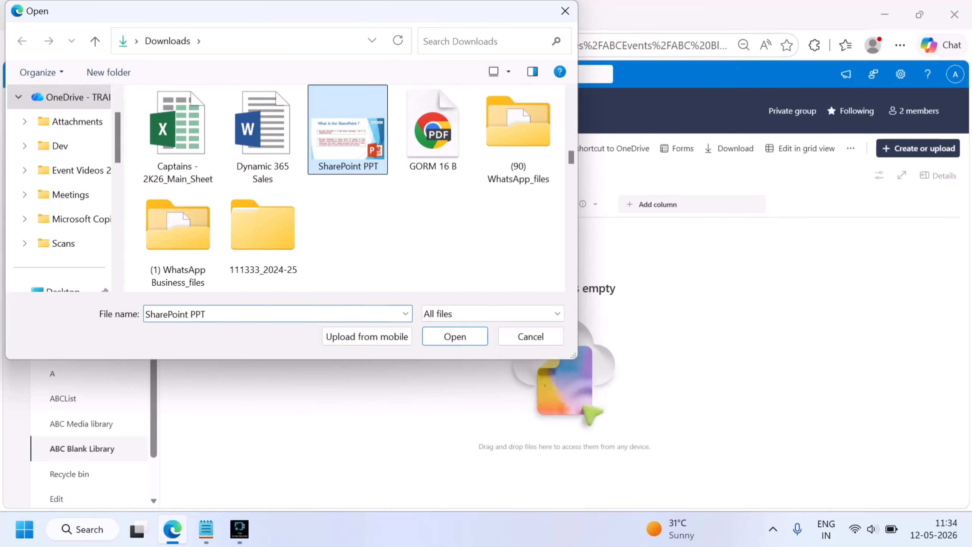
click(455, 336)
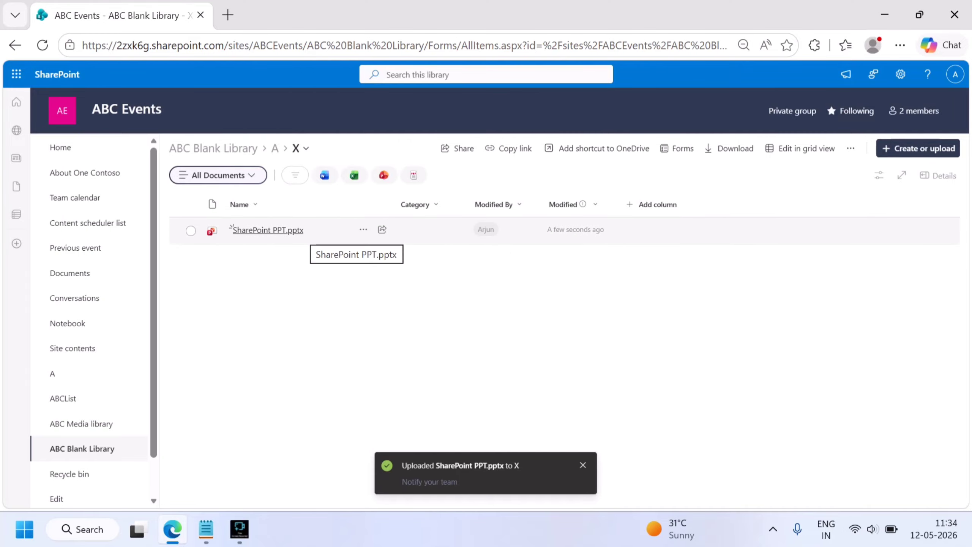
mouse_move(231, 227)
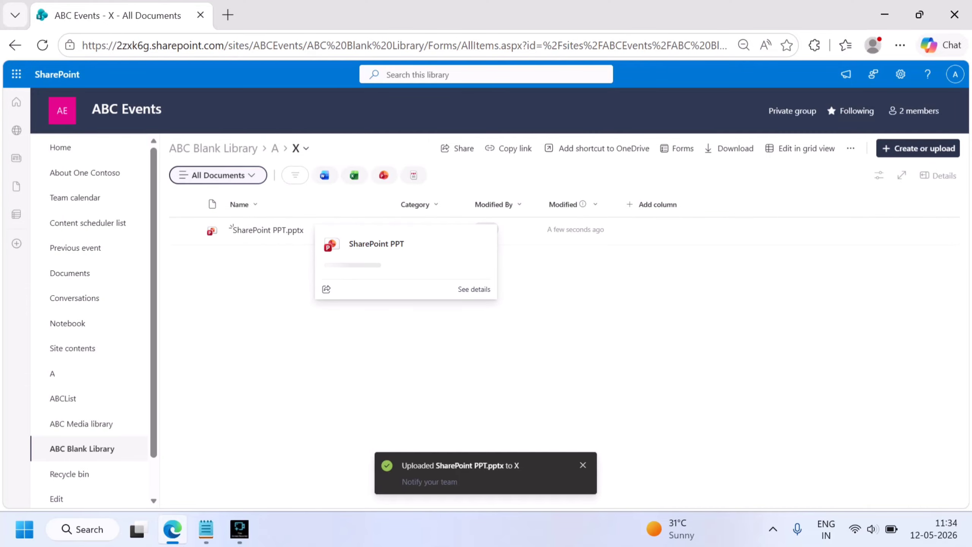
click(918, 148)
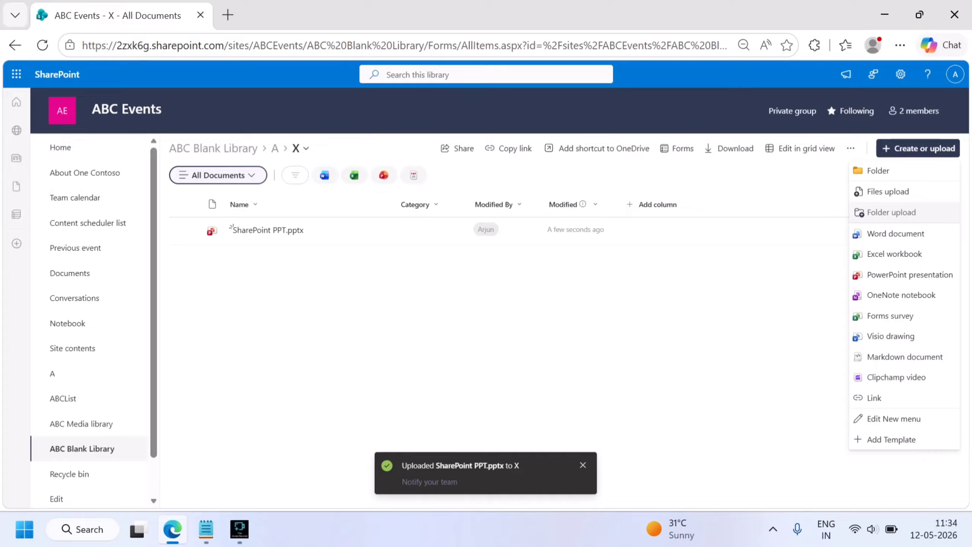
click(892, 212)
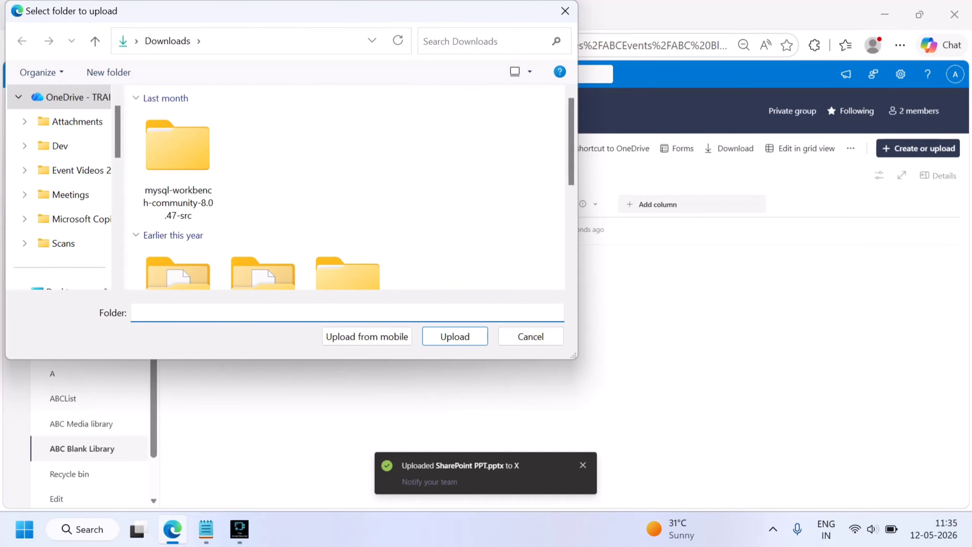
scroll(345, 188, down, 3)
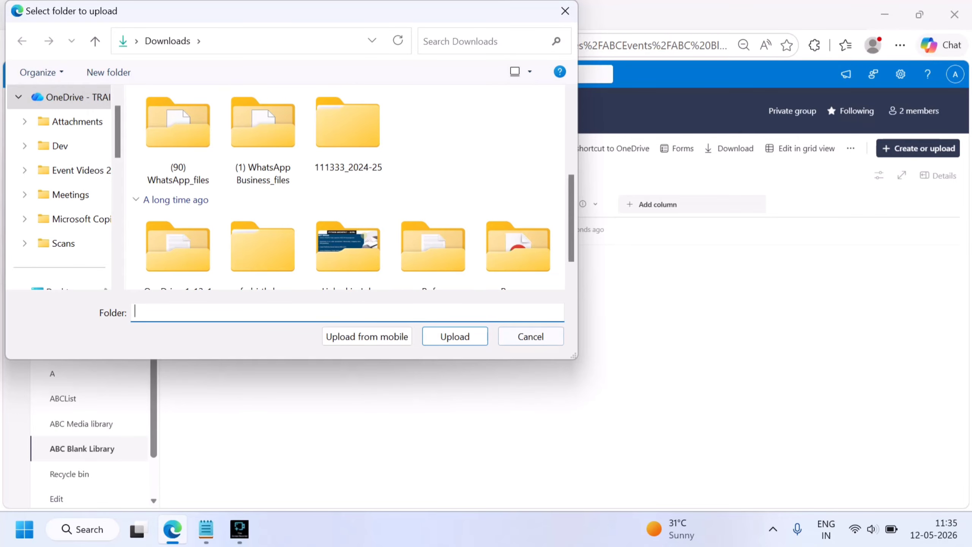
click(530, 337)
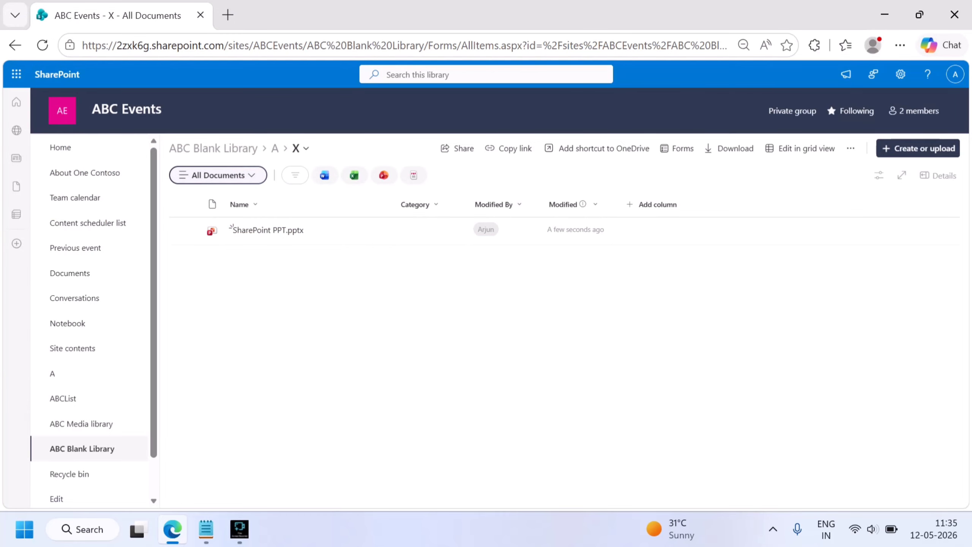